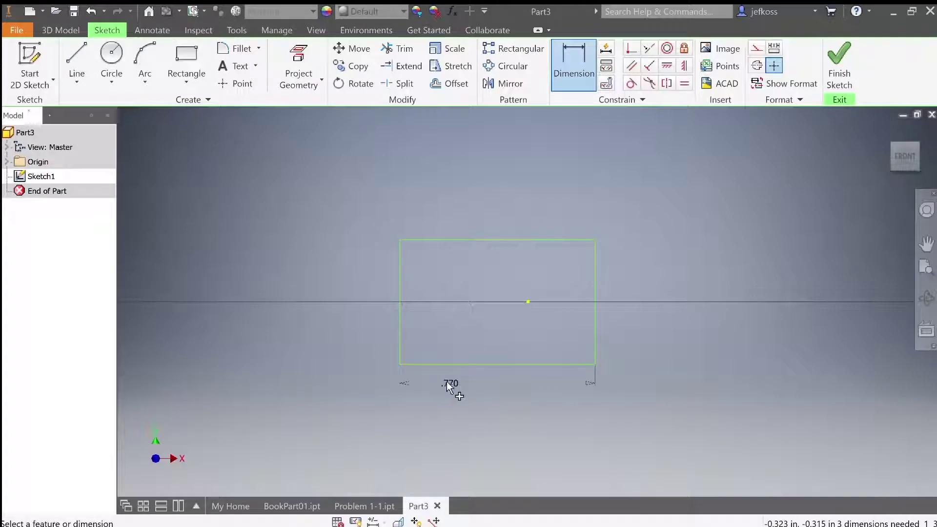
- Dimension the rectangle to 2.4 in wide and 0.3 in high
{"action": "left_click", "coordinate": [446, 382]}
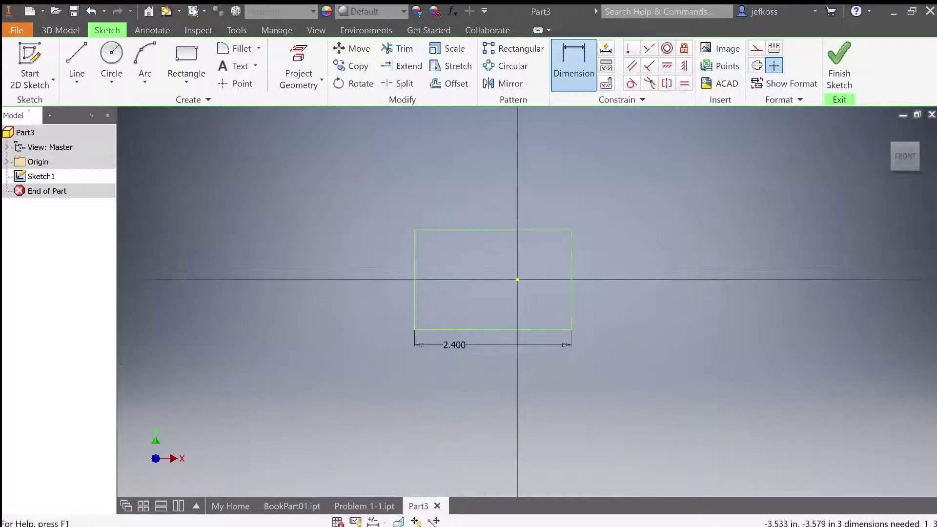
{"action": "left_click", "coordinate": [414, 272]}
{"action": "left_click", "coordinate": [398, 269]}
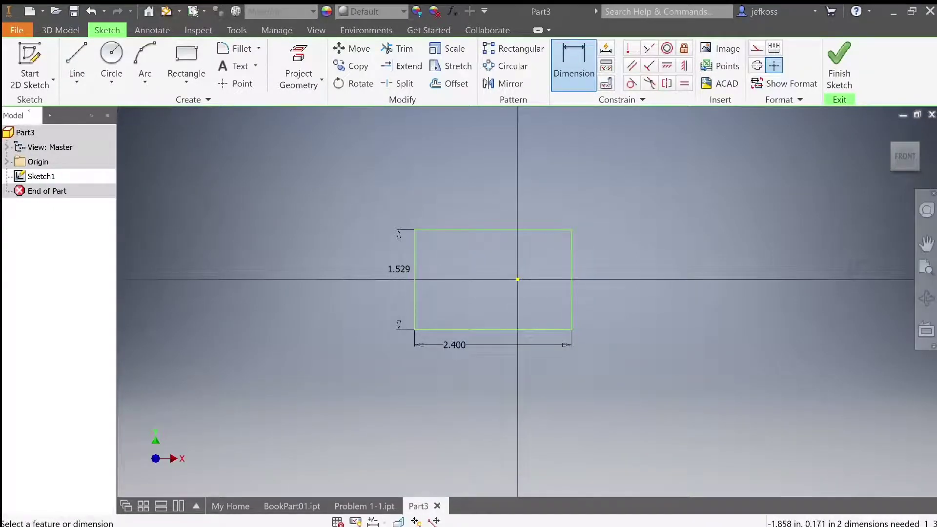
{"action": "type", "text": ".3"}
{"action": "key", "text": "Return"}
{"action": "middle_click_drag", "start_coordinate": [411, 195], "coordinate": [415, 315]}
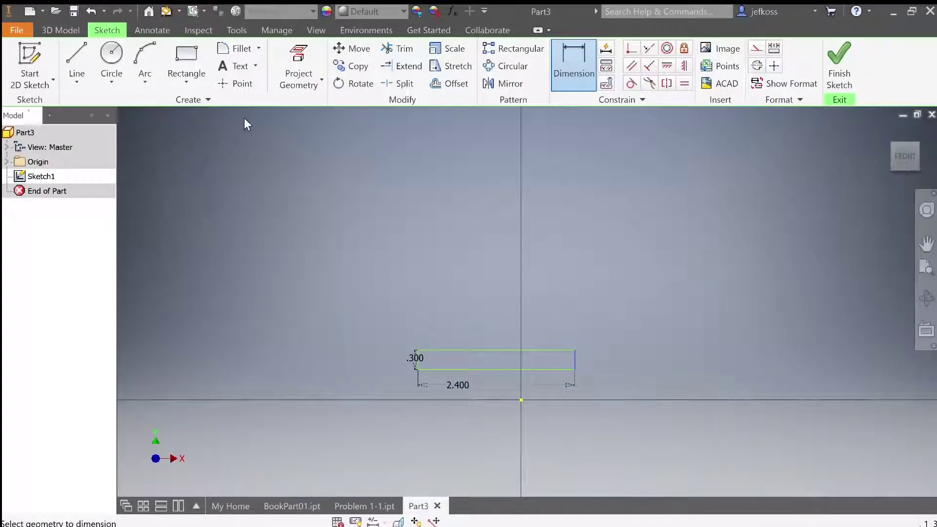
- Delete the 0.3 in height dimension beside the rectangle's left edge and dimension the right edge instead
{"action": "key", "text": "Escape"}
{"action": "left_click", "coordinate": [416, 357]}
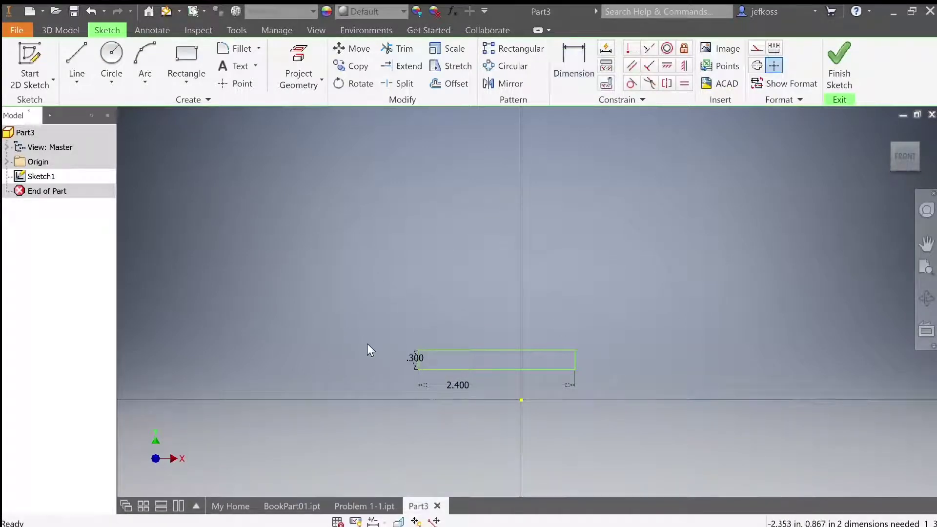
{"action": "key", "text": "Delete"}
{"action": "left_click_drag", "start_coordinate": [575, 362], "coordinate": [575, 362]}
{"action": "left_click", "coordinate": [574, 66]}
{"action": "left_click", "coordinate": [581, 356]}
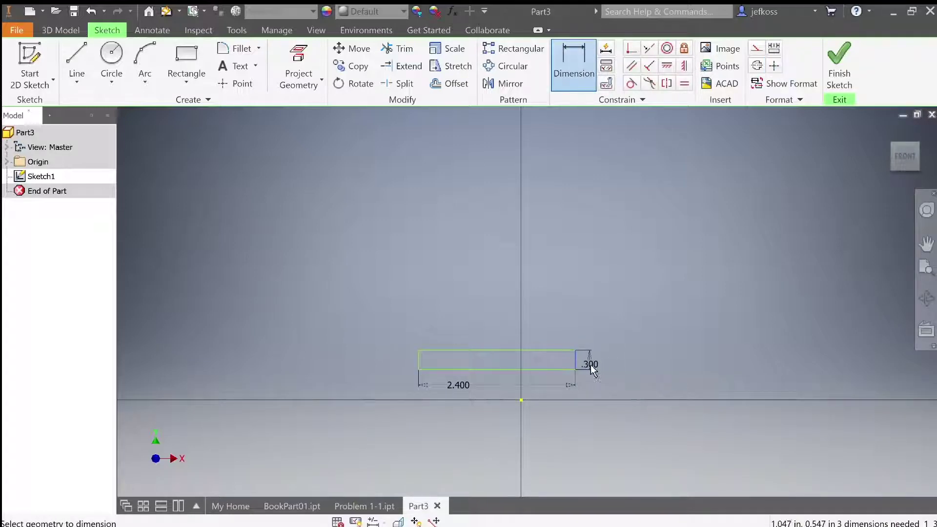
{"action": "left_click", "coordinate": [590, 364]}
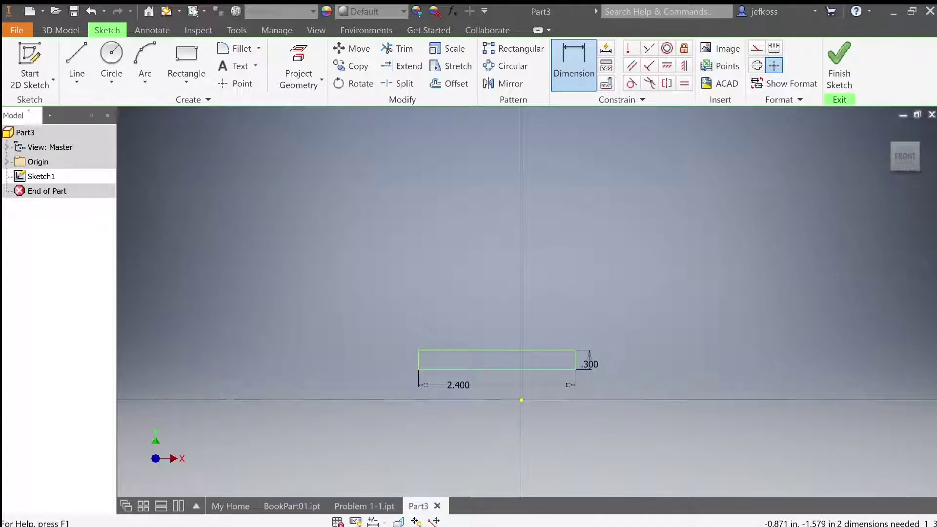
- Draw a narrow upright about 1.9 in tall with lines on the left end of the rectangle's top edge
{"action": "key", "text": "l"}
{"action": "left_click", "coordinate": [439, 349]}
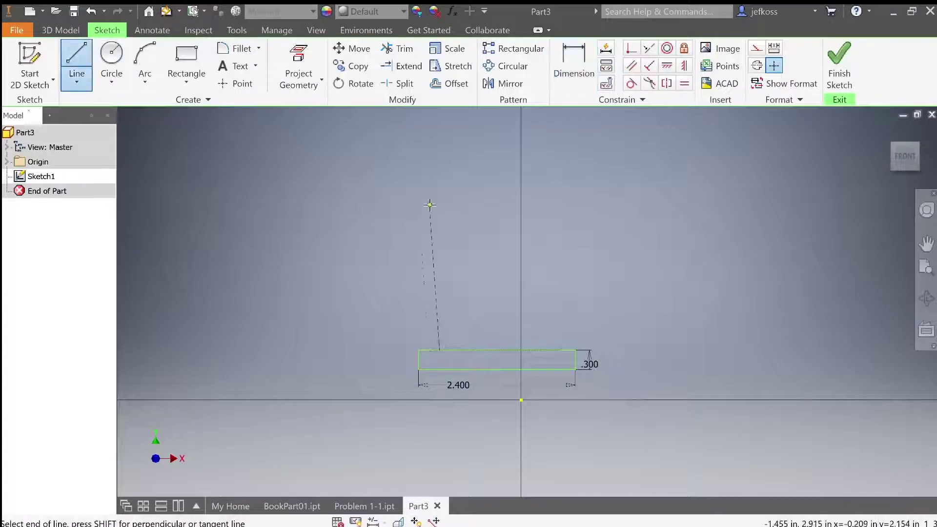
{"action": "left_click", "coordinate": [439, 225]}
{"action": "left_click", "coordinate": [418, 350]}
{"action": "key", "text": "Escape"}
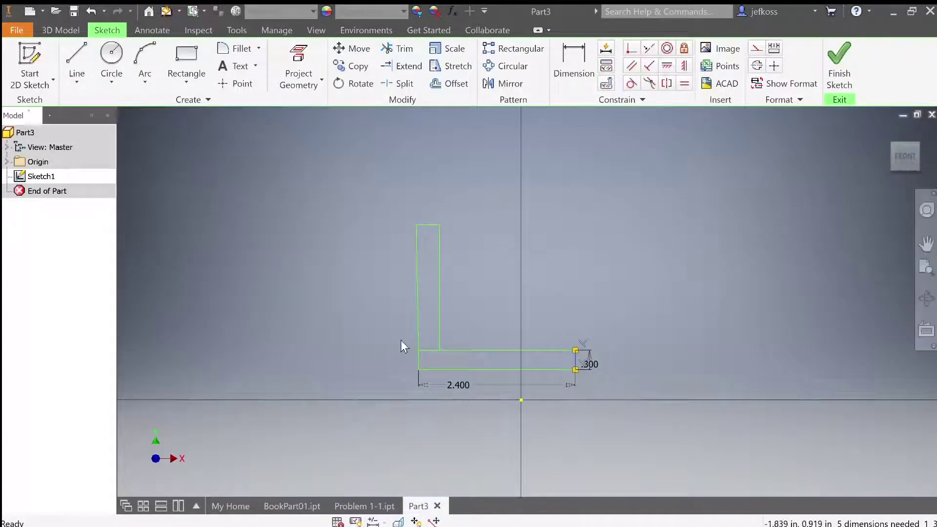
{"action": "key", "text": "d"}
{"action": "left_click", "coordinate": [428, 349]}
{"action": "key", "text": "Escape"}
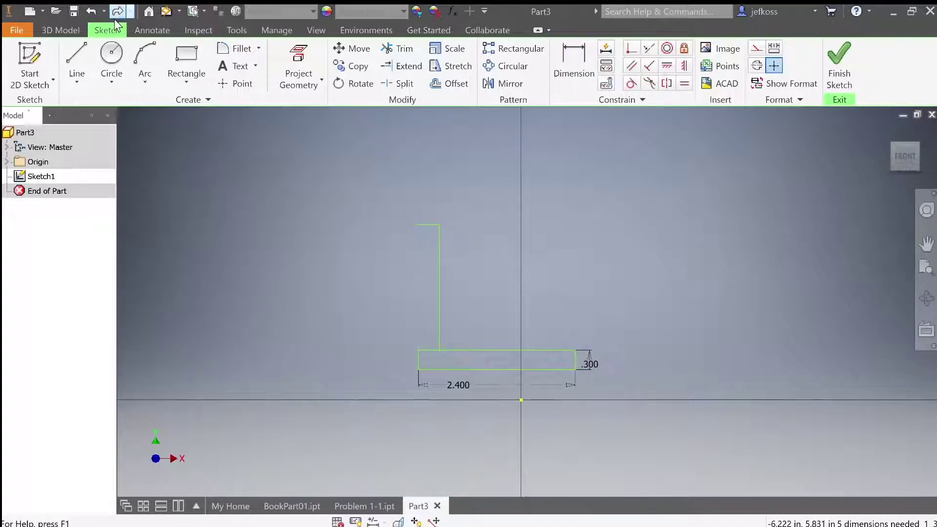
- Dimension the upright to 0.375 in wide and 0.875 in high
{"action": "key", "text": "d"}
{"action": "left_click", "coordinate": [429, 226]}
{"action": "left_click", "coordinate": [423, 214]}
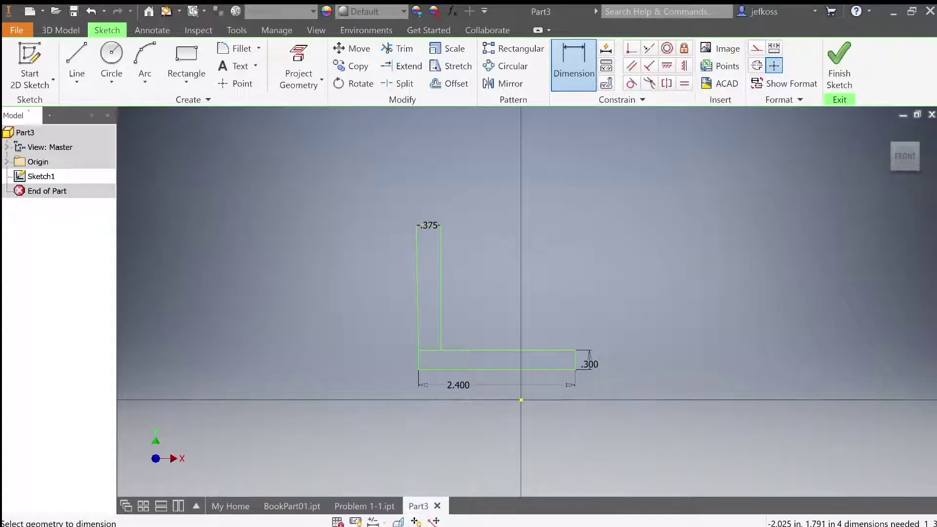
{"action": "left_click", "coordinate": [417, 293]}
{"action": "left_click", "coordinate": [401, 296]}
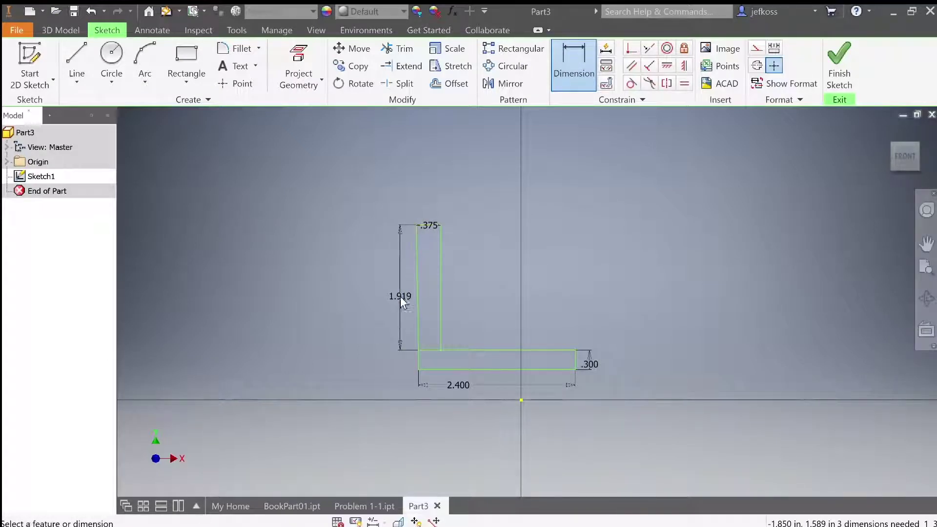
{"action": "type", "text": ".875"}
{"action": "key", "text": "Return"}
- Straighten the upright's slanted left edge in line with the base's left end using an angular dimension
{"action": "key", "text": "l"}
{"action": "scroll", "coordinate": [427, 345], "scroll_direction": "down", "scroll_amount": 3}
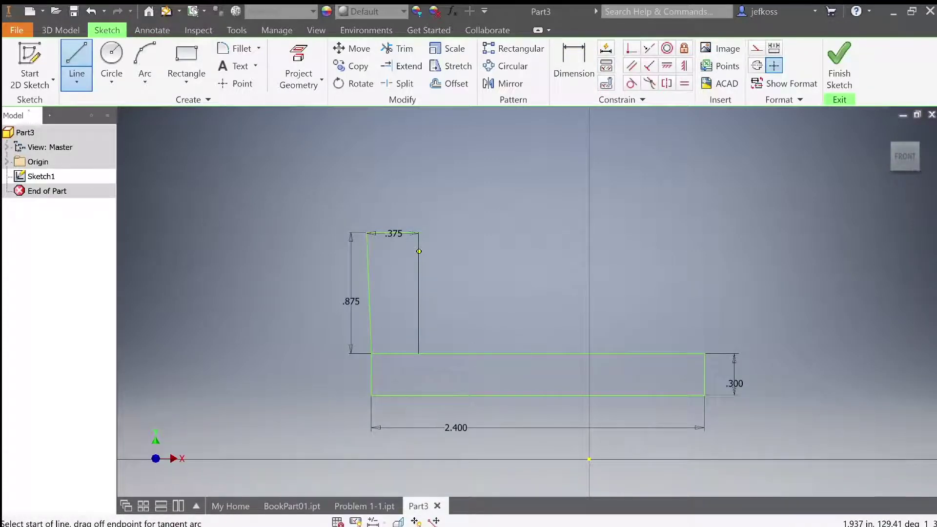
{"action": "key", "text": "d"}
{"action": "left_click", "coordinate": [368, 290]}
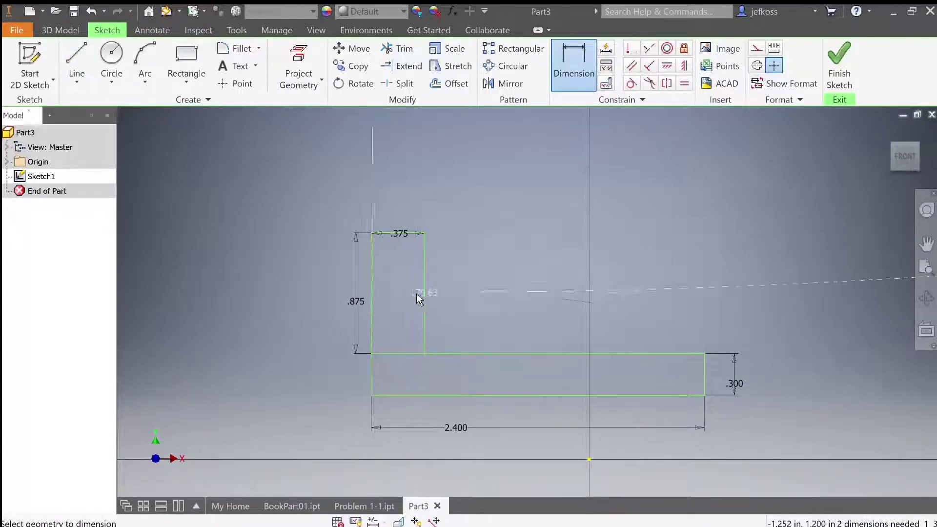
{"action": "key", "text": "l"}
{"action": "key", "text": "Escape"}
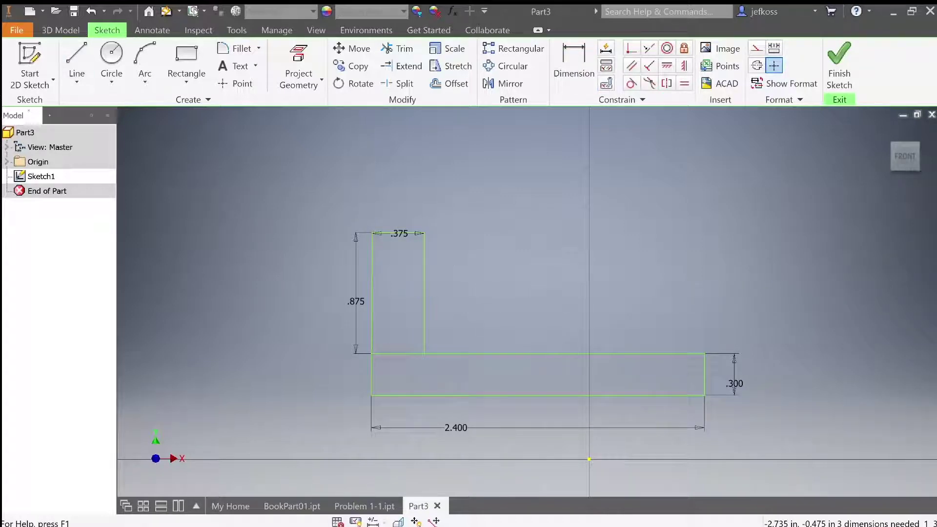
- Draw a horizontal arm about 0.7 in long with lines, extending left from the top of the upright
{"action": "left_click", "coordinate": [77, 61]}
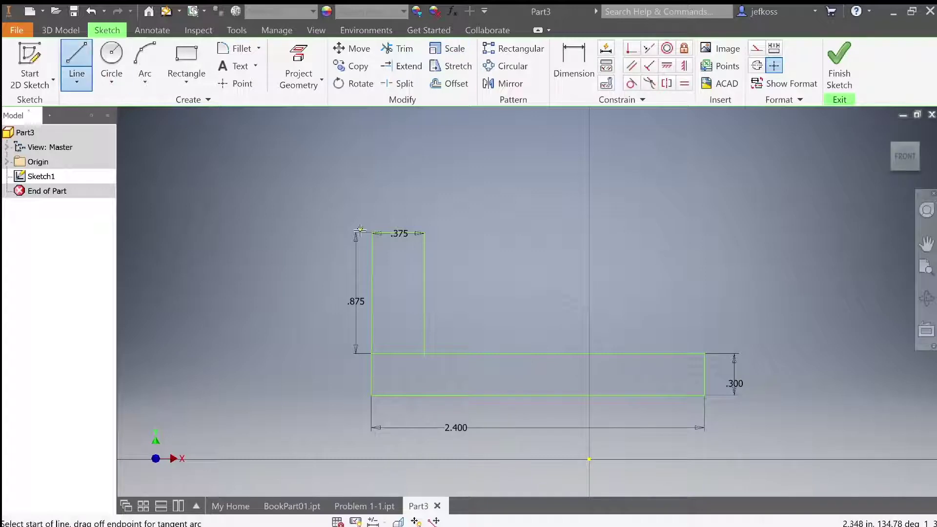
{"action": "left_click", "coordinate": [275, 232]}
{"action": "left_click", "coordinate": [274, 266]}
{"action": "left_click", "coordinate": [372, 266]}
{"action": "key", "text": "Escape"}
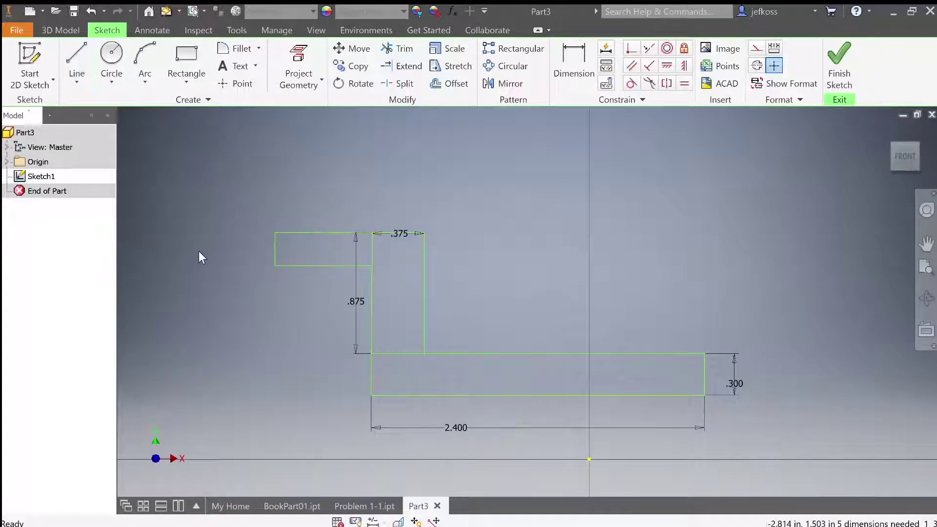
- Draw a small three-sided tab hanging down from the left end of the arm's lower edge
{"action": "key", "text": "l"}
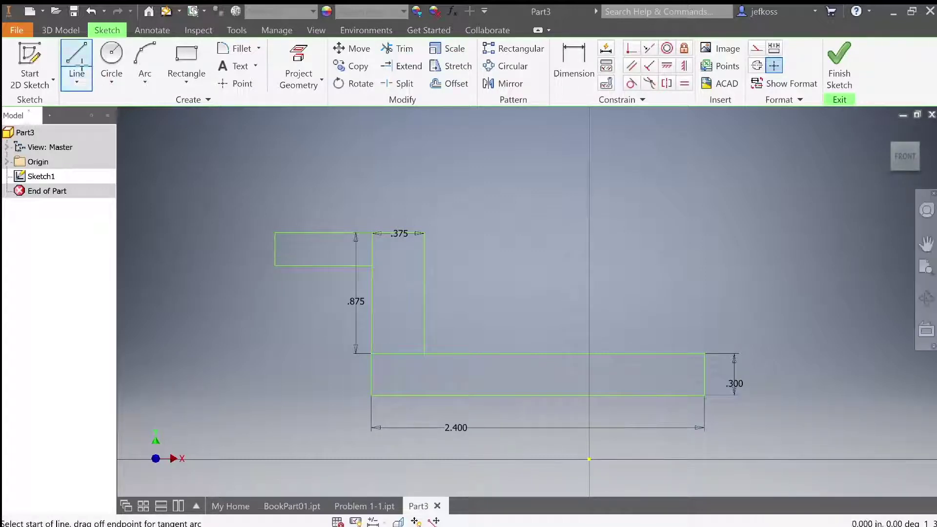
{"action": "left_click", "coordinate": [275, 266]}
{"action": "left_click", "coordinate": [275, 305]}
{"action": "left_click", "coordinate": [301, 305]}
{"action": "left_click", "coordinate": [300, 266]}
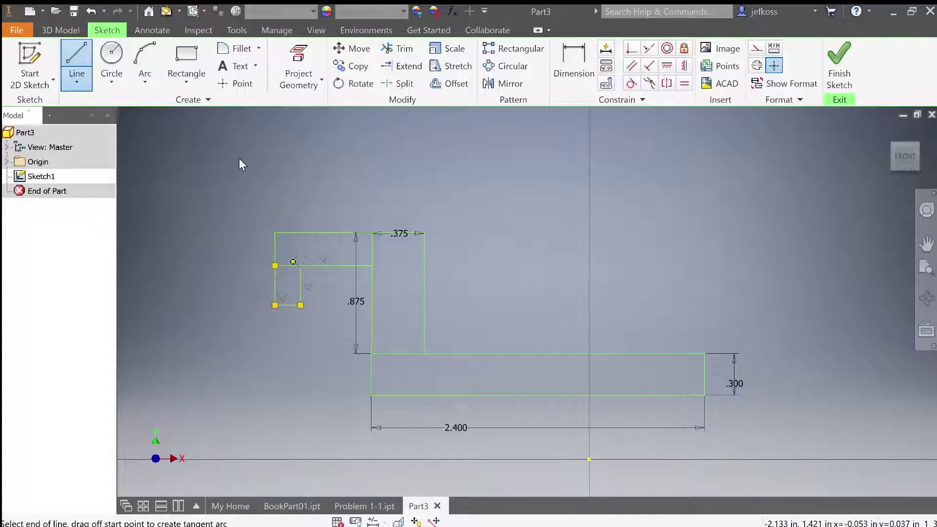
{"action": "key", "text": "Escape"}
- Move the 0.375 and 0.875 dimensions clear of the arm, and dimension the arm's left edge to 0.25 in
{"action": "left_click_drag", "start_coordinate": [401, 236], "coordinate": [398, 211]}
{"action": "left_click_drag", "start_coordinate": [356, 301], "coordinate": [448, 288]}
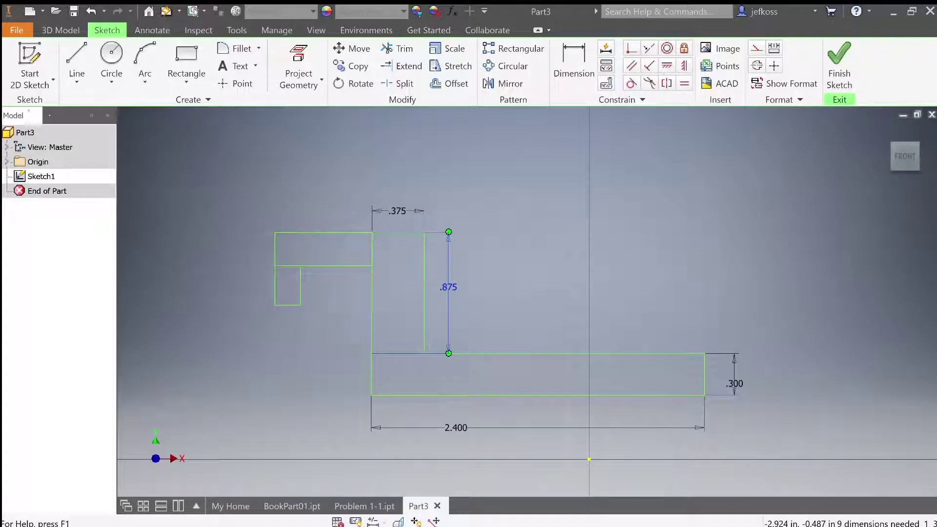
{"action": "left_click", "coordinate": [574, 60]}
{"action": "left_click", "coordinate": [275, 251]}
{"action": "left_click", "coordinate": [262, 253]}
{"action": "type", "text": ".25"}
{"action": "key", "text": "Return"}
{"action": "key", "text": "Escape"}
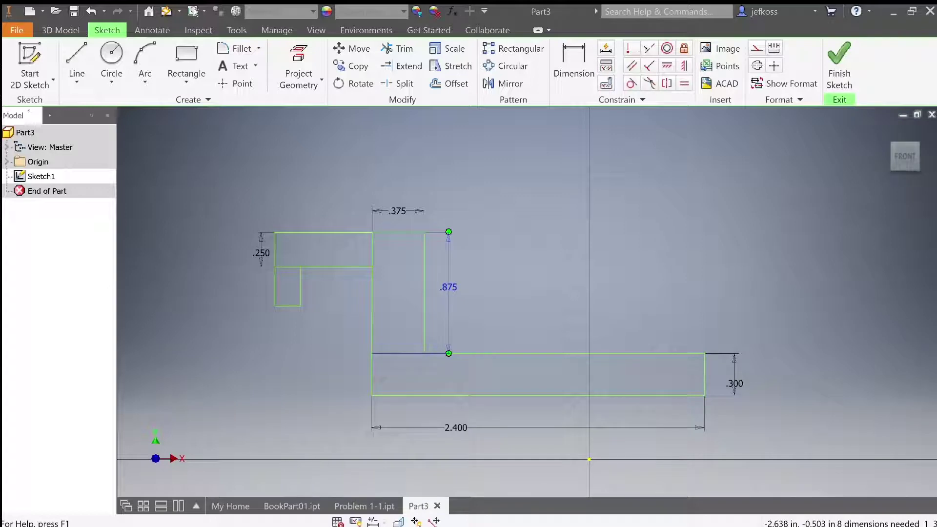
- Dimension the bottom edge of the hanging tab to 0.313 in
{"action": "left_click", "coordinate": [574, 64]}
{"action": "left_click", "coordinate": [288, 306]}
{"action": "left_click", "coordinate": [290, 321]}
{"action": "type", "text": ".313"}
{"action": "key", "text": "Return"}
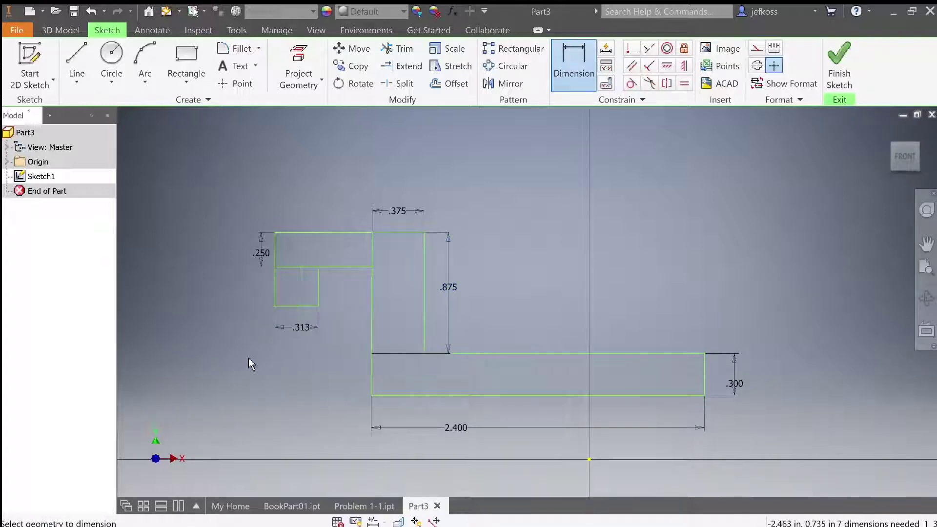
{"action": "key", "text": "Escape"}
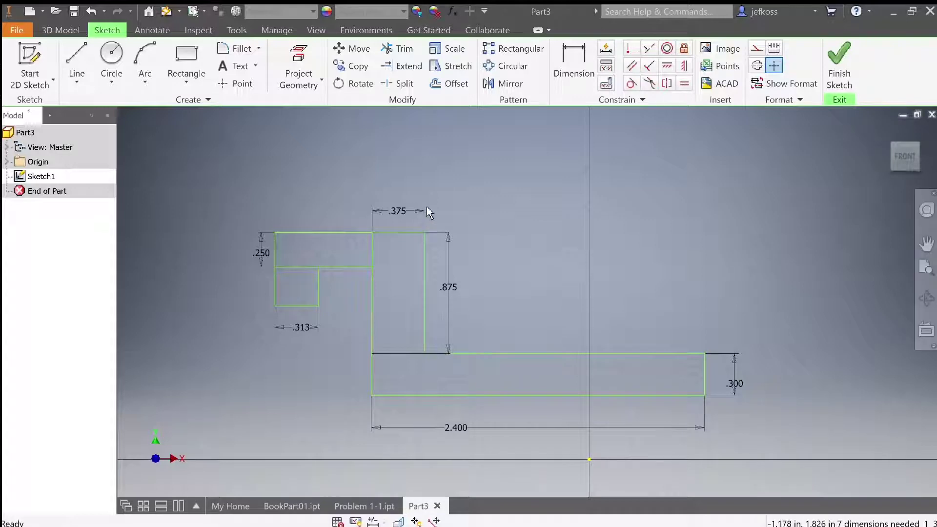
- Trim away the edge segment shared by the upright and the base
{"action": "key", "text": "x"}
{"action": "left_click", "coordinate": [403, 354]}
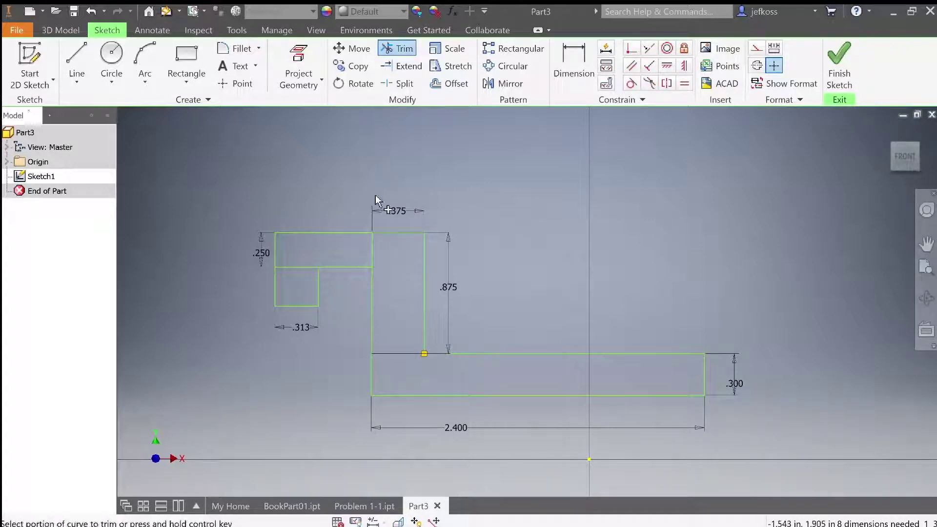
{"action": "left_click", "coordinate": [402, 66]}
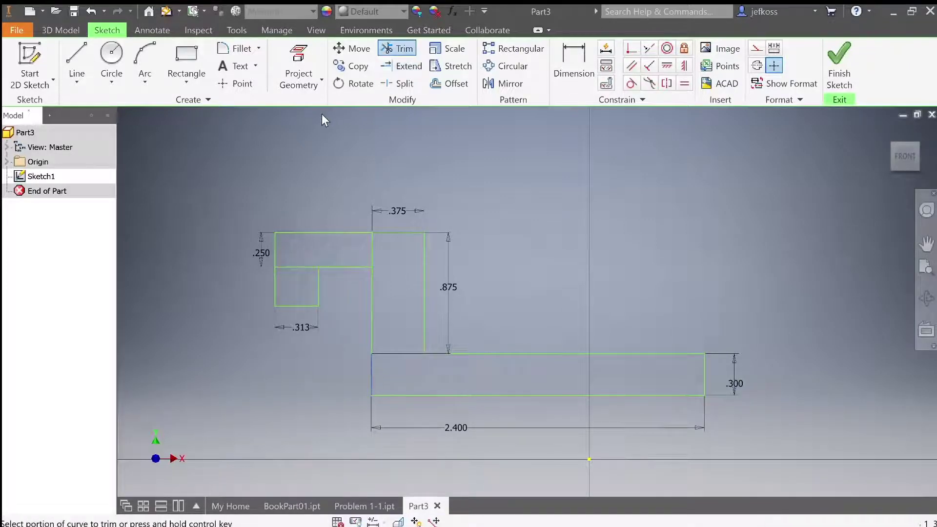
- Delete the base's 2.4 and 0.3 dimensions and the upright's 0.875 dimension
{"action": "key", "text": "Escape"}
{"action": "key", "text": "Delete"}
{"action": "key", "text": "x"}
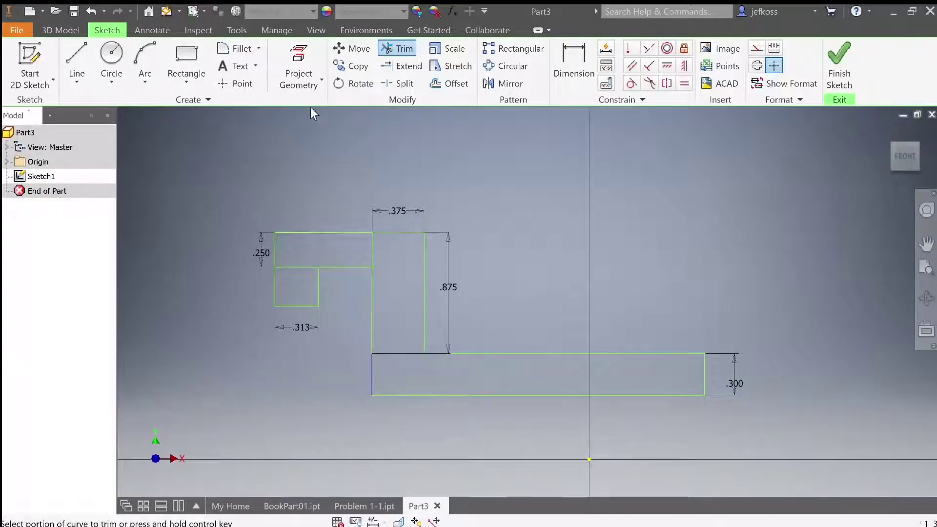
{"action": "key", "text": "Delete"}
{"action": "left_click", "coordinate": [449, 288]}
{"action": "key", "text": "Delete"}
- Replace the base's left end edge by extending the upright's left edge down to the base's bottom edge
{"action": "key", "text": "x"}
{"action": "key", "text": "shift"}
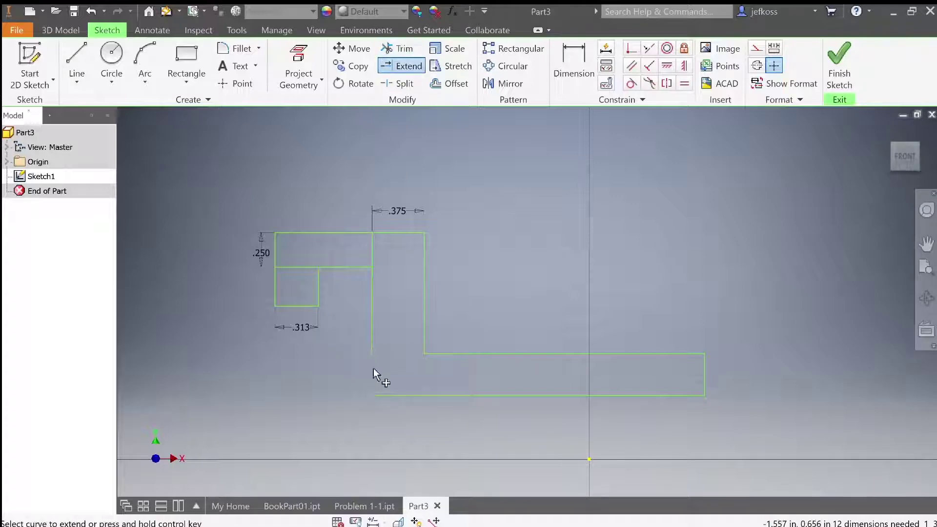
{"action": "key", "text": "Escape"}
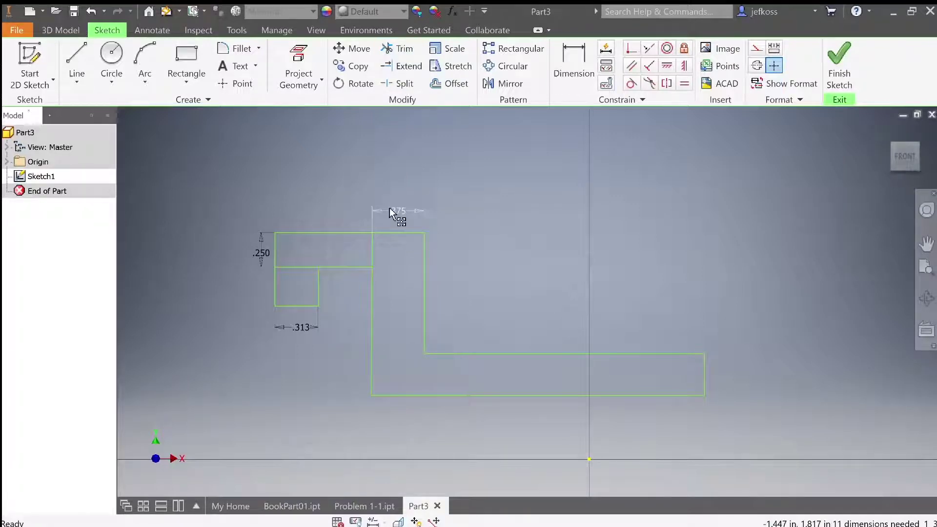
- Delete the upright's width dimension and trim the segment dividing the arm from the upright
{"action": "key", "text": "Delete"}
{"action": "left_click", "coordinate": [396, 51]}
{"action": "left_click", "coordinate": [373, 251]}
{"action": "key", "text": "Escape"}
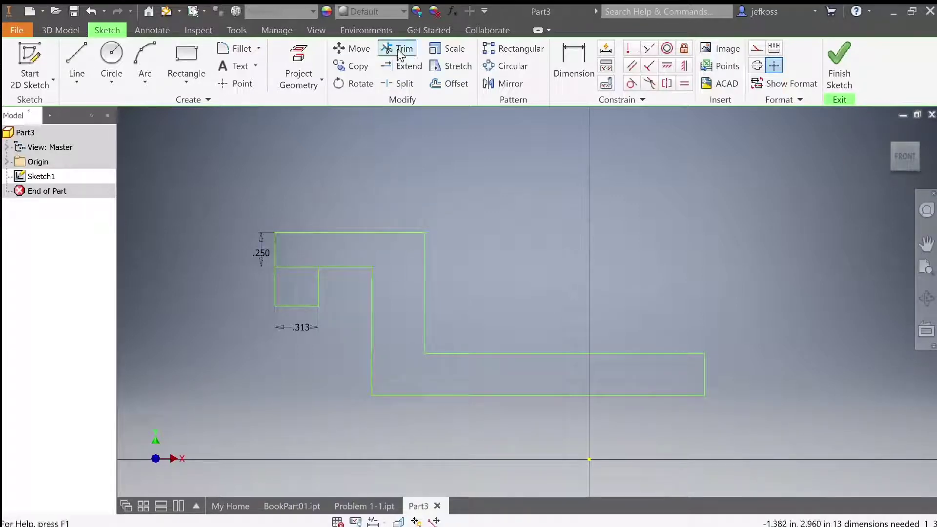
- Delete the 0.25 dimension on the arm and the 0.313 dimension on the tab
{"action": "left_click", "coordinate": [261, 254]}
{"action": "key", "text": "Delete"}
{"action": "left_click", "coordinate": [299, 328]}
{"action": "key", "text": "Delete"}
- Trim the segment between arm and tab and the tab's left edge, extending the arm's left edge down to close the outline
{"action": "left_click", "coordinate": [407, 52]}
{"action": "left_click", "coordinate": [288, 268]}
{"action": "left_click", "coordinate": [276, 295]}
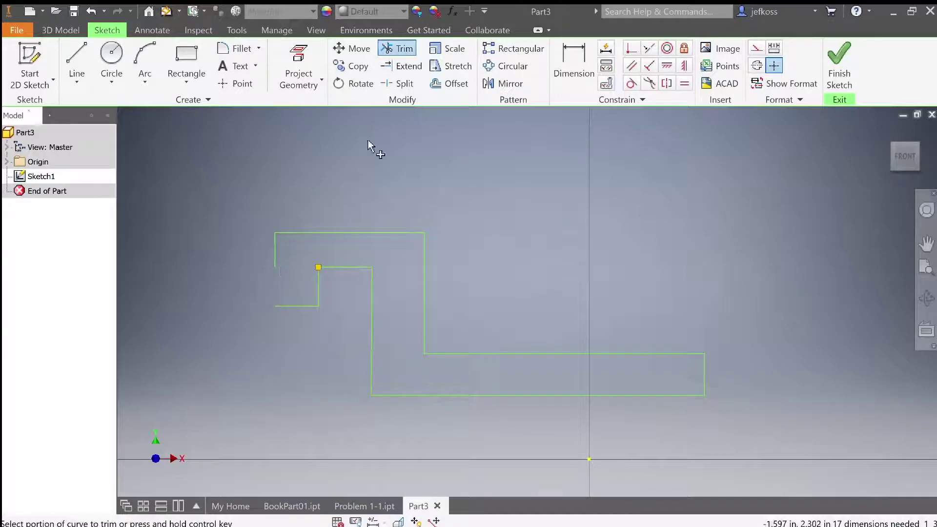
{"action": "left_click", "coordinate": [275, 259], "text": "ctrl"}
{"action": "left_click", "coordinate": [77, 59]}
- Dimension the base's bottom edge, right end edge and top edge
{"action": "left_click", "coordinate": [573, 64]}
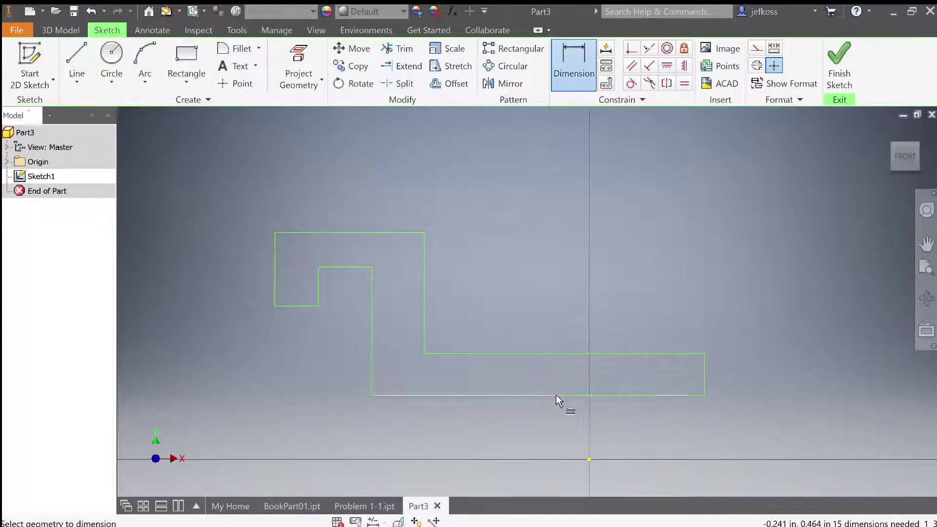
{"action": "left_click", "coordinate": [556, 395]}
{"action": "left_click", "coordinate": [554, 418]}
{"action": "left_click", "coordinate": [704, 382]}
{"action": "left_click", "coordinate": [726, 375]}
{"action": "left_click", "coordinate": [601, 353]}
{"action": "left_click", "coordinate": [596, 327]}
- Dimension the upright's right edge and its left edge below the arm
{"action": "left_click", "coordinate": [424, 312]}
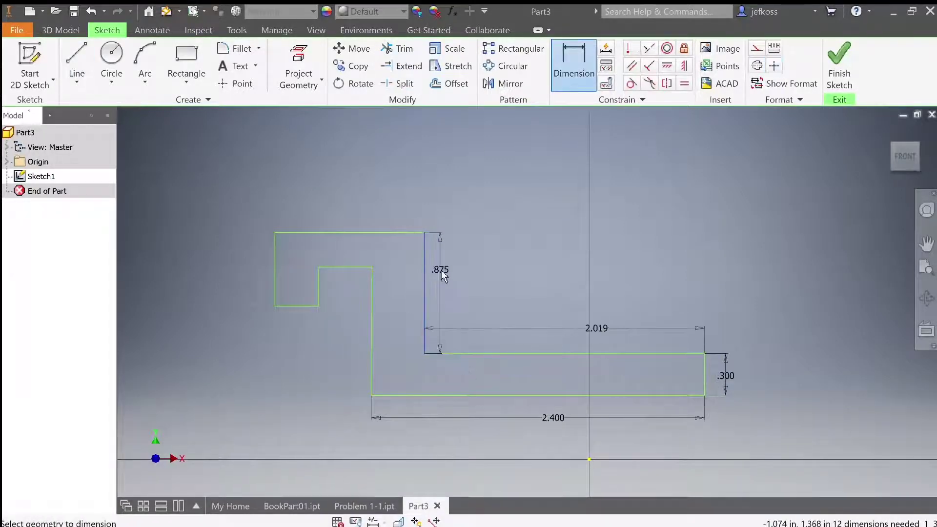
{"action": "left_click", "coordinate": [440, 270]}
{"action": "left_click", "coordinate": [371, 293]}
{"action": "left_click", "coordinate": [359, 332]}
- Trim the arm's separate top segment and extend the upright's top edge across to the arm's left edge
{"action": "left_click", "coordinate": [353, 233]}
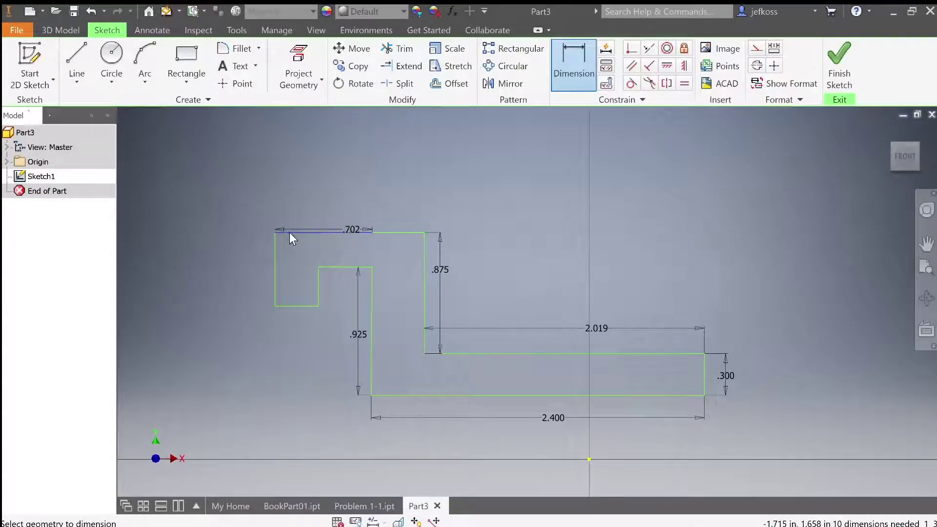
{"action": "key", "text": "Escape"}
{"action": "left_click", "coordinate": [410, 54]}
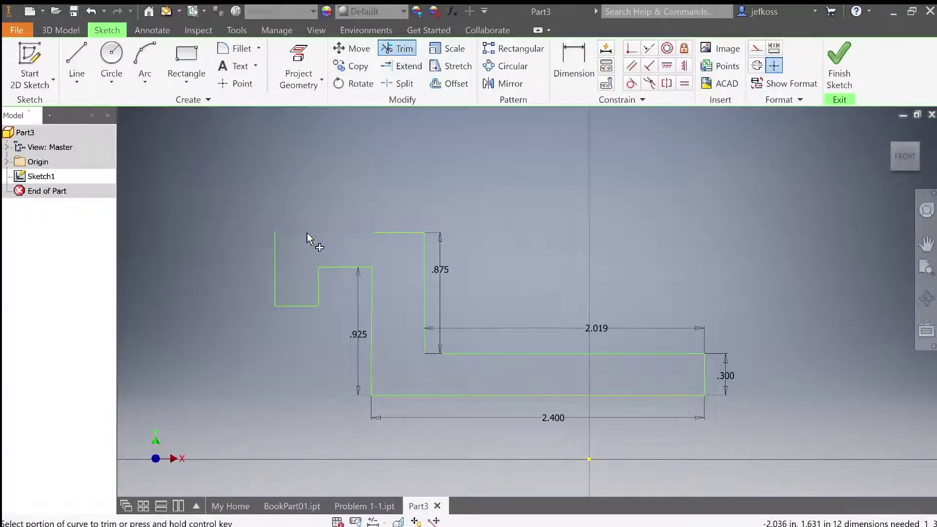
{"action": "key", "text": "ctrl"}
- Dimension the full top edge, the outline's left edge and the tab's bottom edge
{"action": "left_click", "coordinate": [559, 61]}
{"action": "left_click", "coordinate": [342, 233]}
{"action": "left_click", "coordinate": [376, 216]}
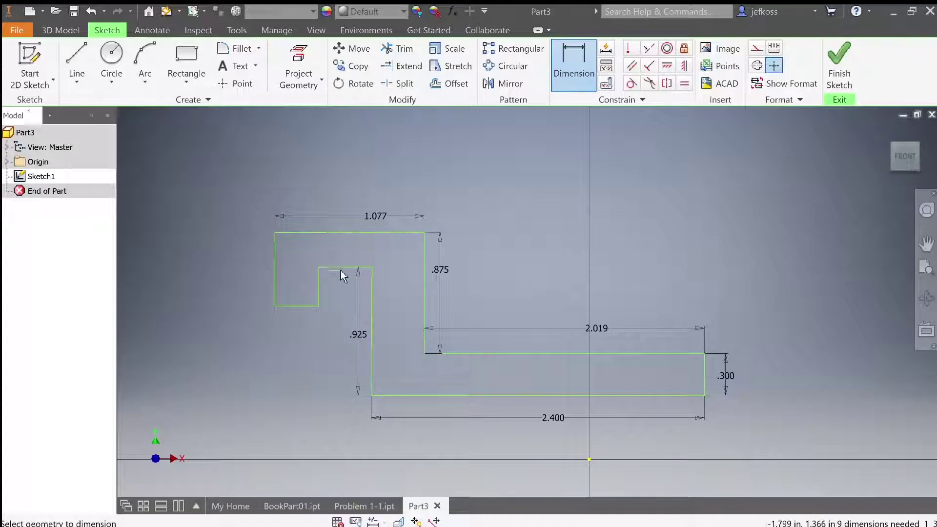
{"action": "left_click", "coordinate": [275, 279]}
{"action": "left_click", "coordinate": [251, 285]}
{"action": "left_click", "coordinate": [277, 306]}
{"action": "left_click", "coordinate": [300, 326]}
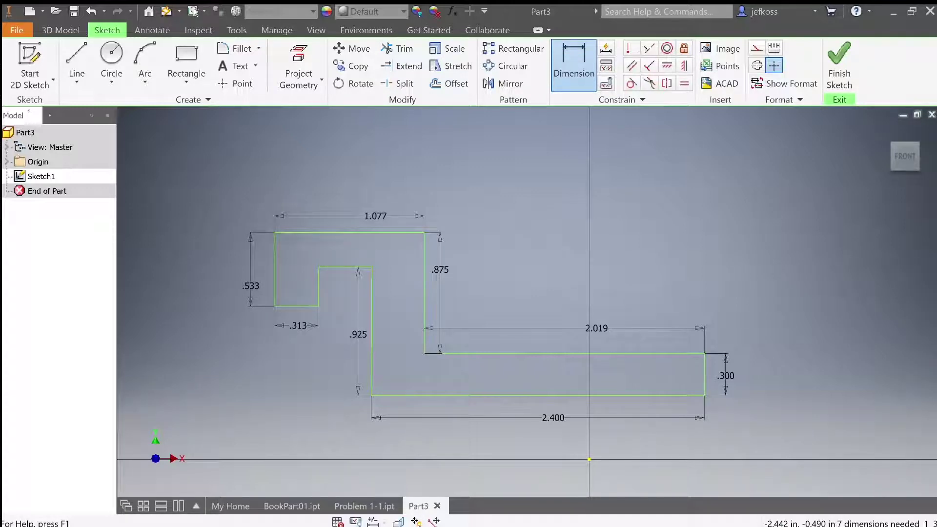
- Delete the dimension on the base's top edge and set the full top edge's length to 1 in
{"action": "key", "text": "Escape"}
{"action": "left_click", "coordinate": [596, 327]}
{"action": "key", "text": "Delete"}
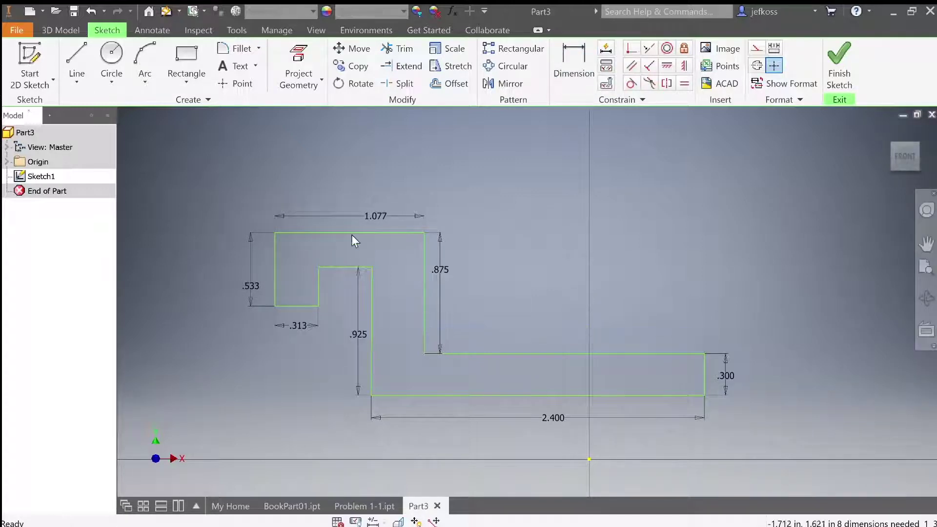
{"action": "double_click", "coordinate": [376, 217]}
{"action": "type", "text": "1"}
{"action": "key", "text": "Return"}
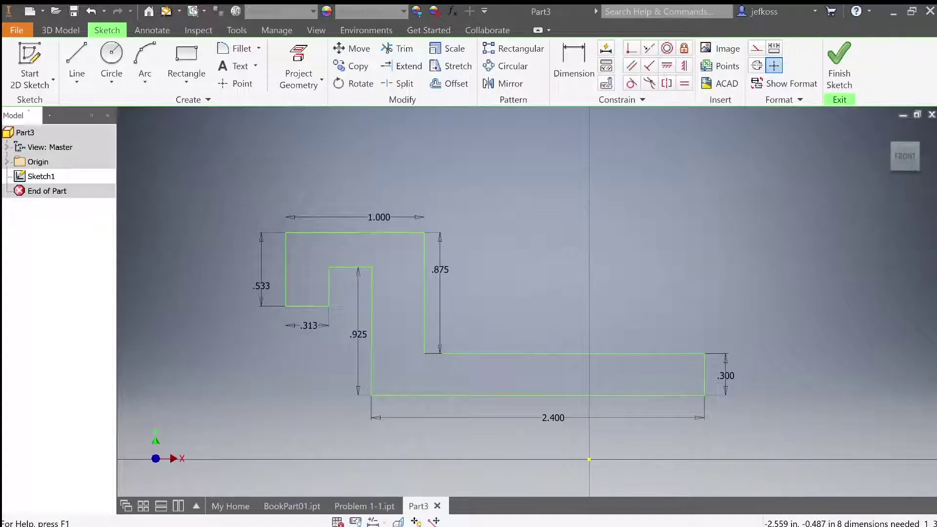
- Delete the dimension on the upright's left edge and set the outline's left edge to 0.5 in
{"action": "left_click", "coordinate": [356, 346]}
{"action": "key", "text": "Delete"}
{"action": "double_click", "coordinate": [261, 286]}
{"action": "type", "text": ".5"}
{"action": "key", "text": "Return"}
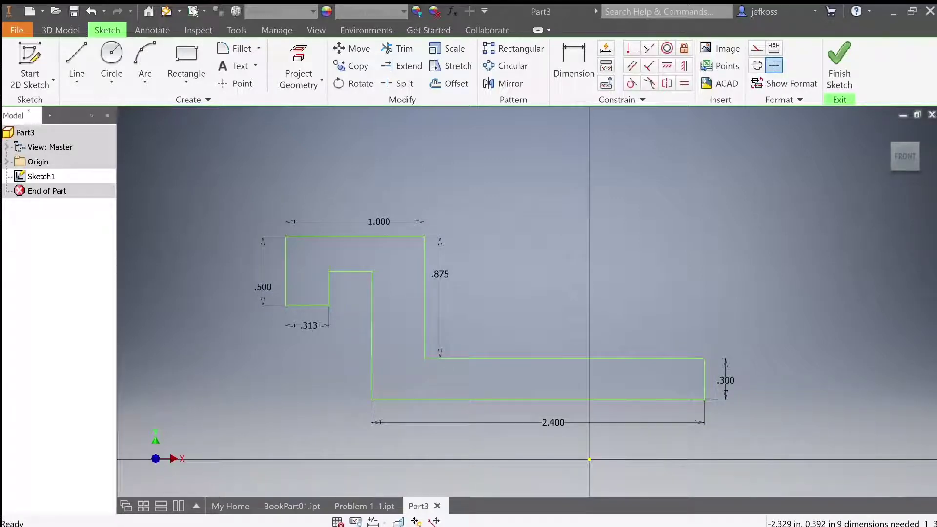
- Finish the sketch and try to extrude the hook profile
{"action": "key", "text": "s"}
{"action": "scroll", "coordinate": [285, 397], "scroll_direction": "up", "scroll_amount": 5}
{"action": "middle_click_drag", "start_coordinate": [250, 241], "coordinate": [307, 280]}
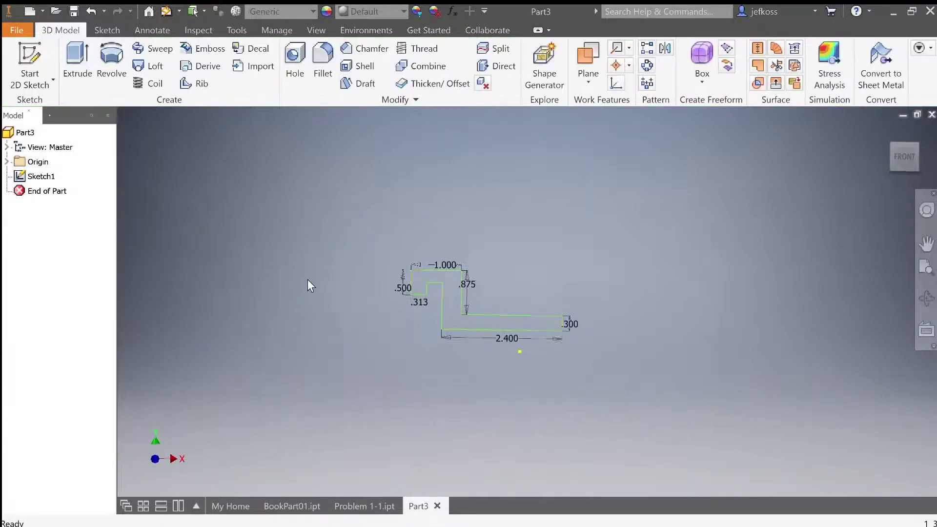
{"action": "key", "text": "F6"}
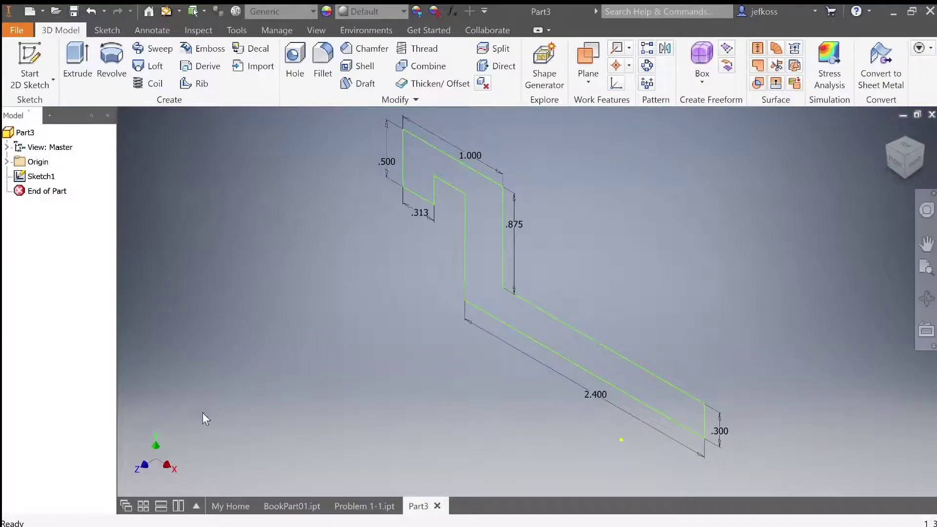
{"action": "key", "text": "e"}
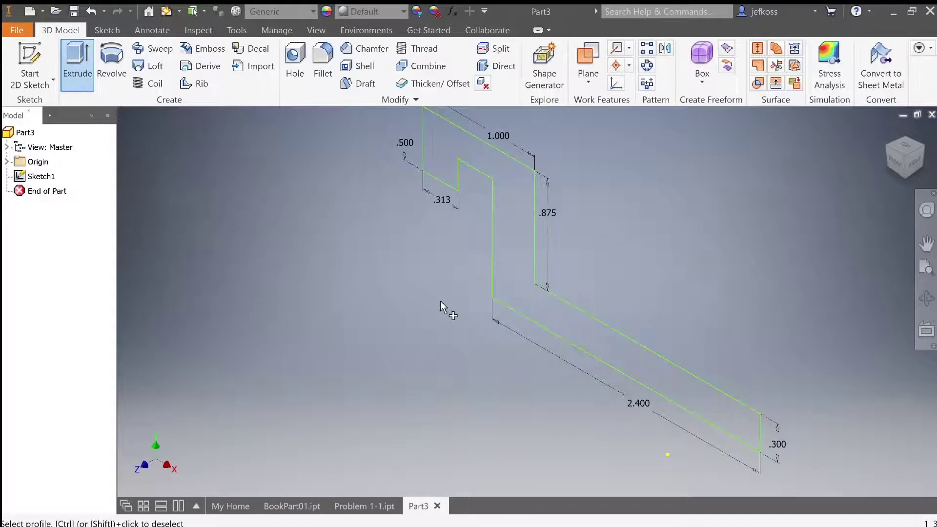
{"action": "key", "text": "Escape"}
- Start a second sketch on the profile's plane with the Line command
{"action": "left_click", "coordinate": [896, 161]}
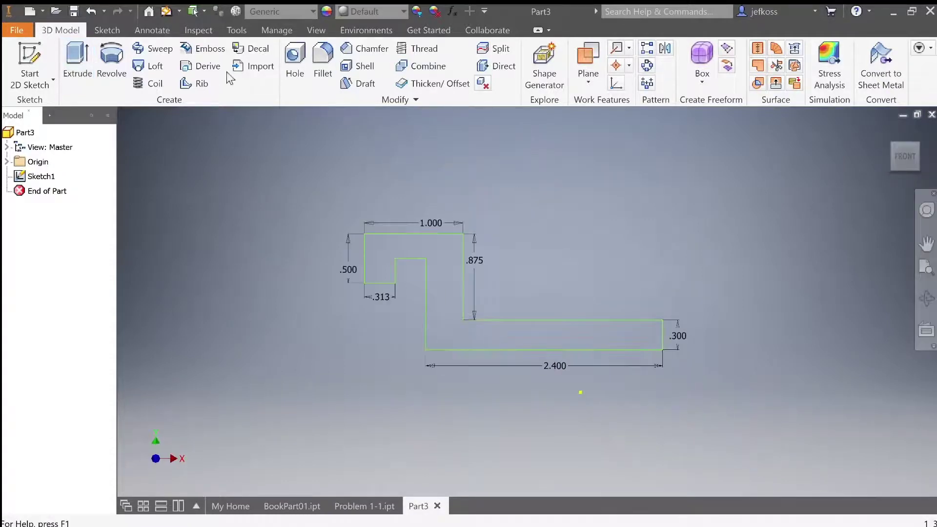
{"action": "left_click", "coordinate": [107, 30]}
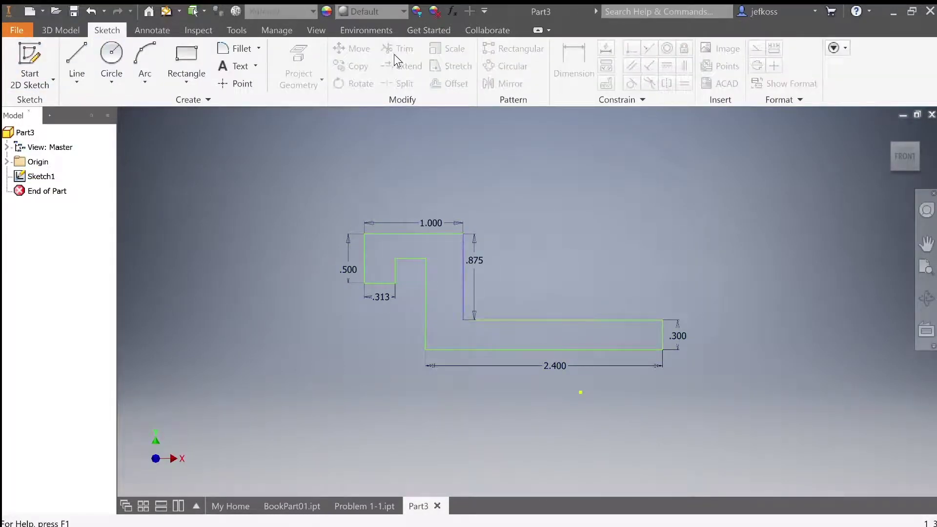
{"action": "scroll", "coordinate": [353, 327], "scroll_direction": "up", "scroll_amount": 2}
{"action": "left_click", "coordinate": [88, 62]}
{"action": "left_click", "coordinate": [488, 244]}
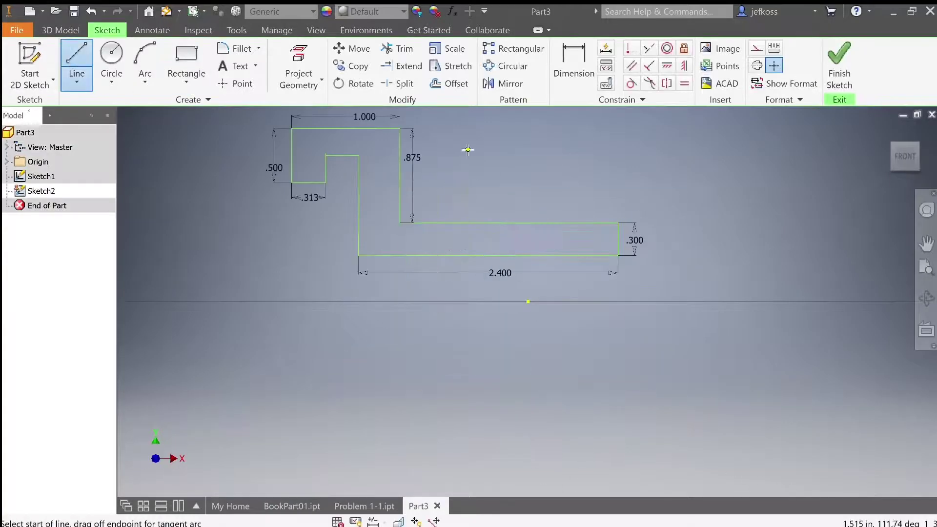
- Try to trim the stub overshooting the tab's inner edge from within the second sketch
{"action": "middle_click_drag", "start_coordinate": [467, 152], "coordinate": [491, 240]}
{"action": "key", "text": "x"}
{"action": "scroll", "coordinate": [434, 301], "scroll_direction": "up", "scroll_amount": 4}
{"action": "scroll", "coordinate": [259, 282], "scroll_direction": "down", "scroll_amount": 3}
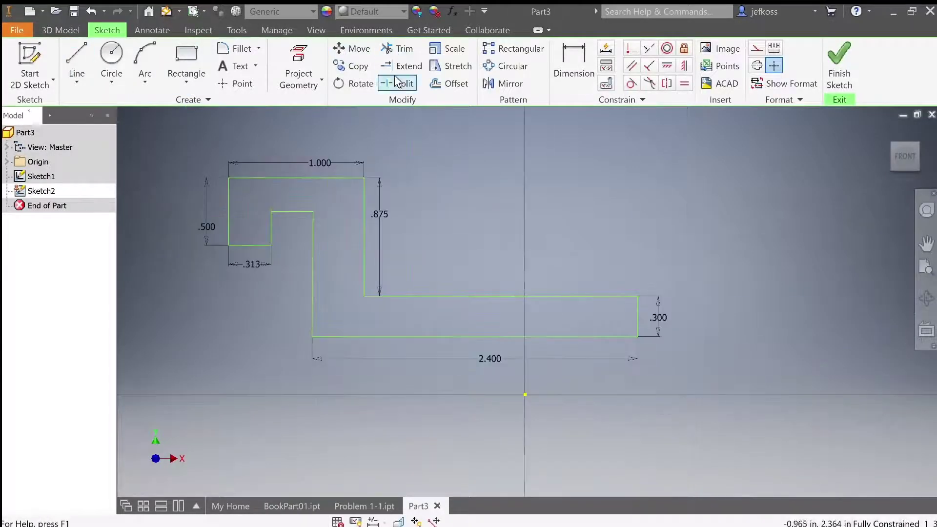
{"action": "left_click", "coordinate": [409, 51]}
{"action": "scroll", "coordinate": [258, 215], "scroll_direction": "up", "scroll_amount": 4}
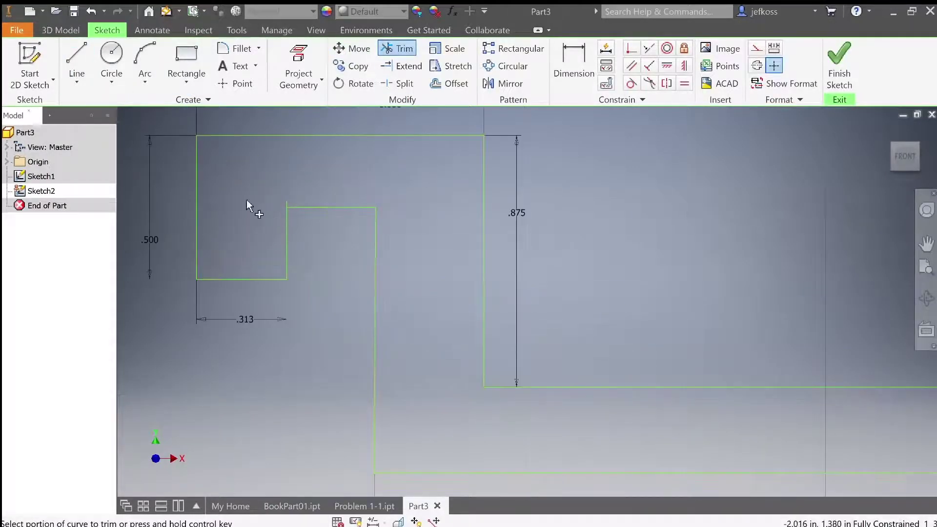
{"action": "key", "text": "Escape"}
{"action": "key", "text": "x"}
{"action": "scroll", "coordinate": [284, 211], "scroll_direction": "up", "scroll_amount": 5}
{"action": "left_click", "coordinate": [297, 190]}
{"action": "scroll", "coordinate": [297, 207], "scroll_direction": "down", "scroll_amount": 5}
{"action": "left_click", "coordinate": [351, 49]}
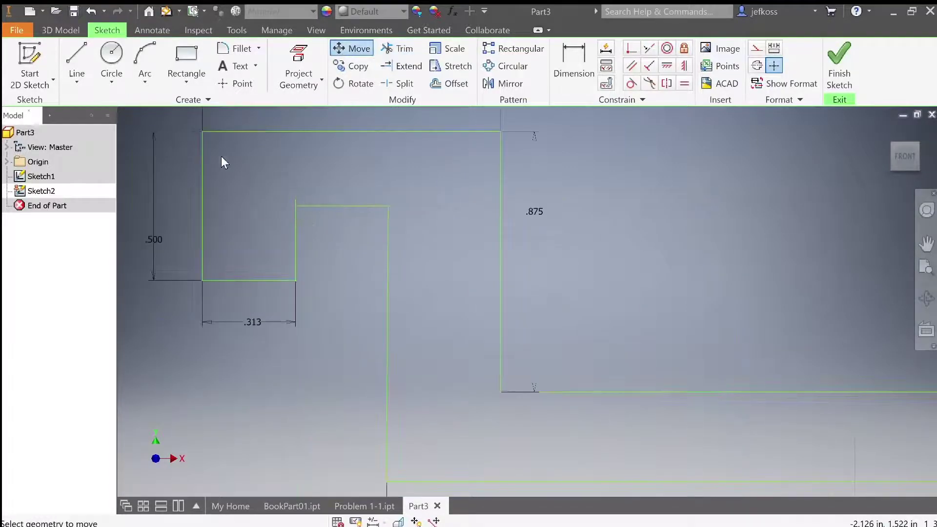
{"action": "key", "text": "Escape"}
{"action": "left_click", "coordinate": [396, 48]}
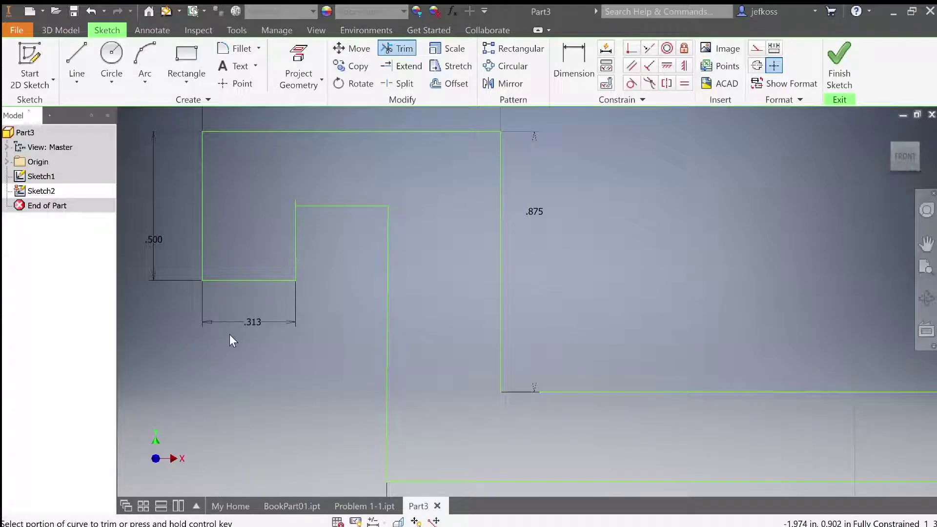
{"action": "key", "text": "Escape"}
- Delete the second sketch
{"action": "double_click", "coordinate": [32, 178]}
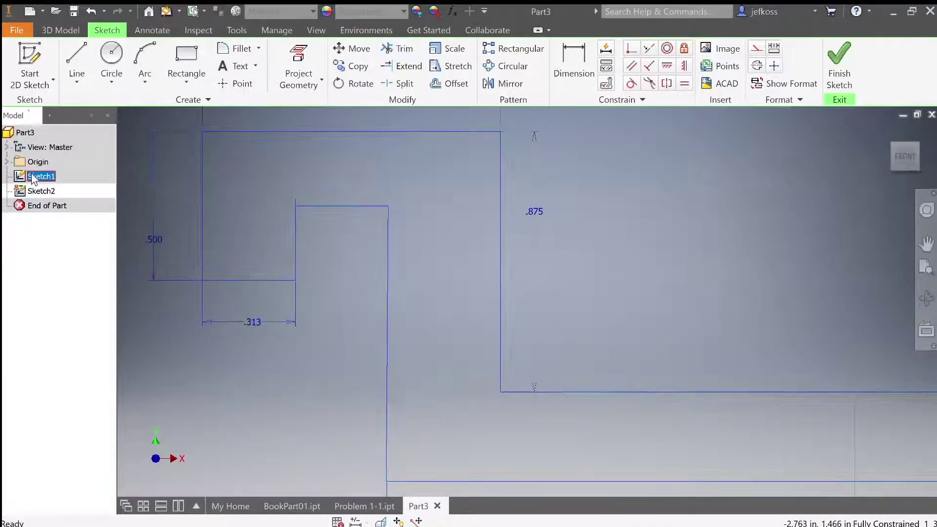
{"action": "left_click", "coordinate": [39, 191]}
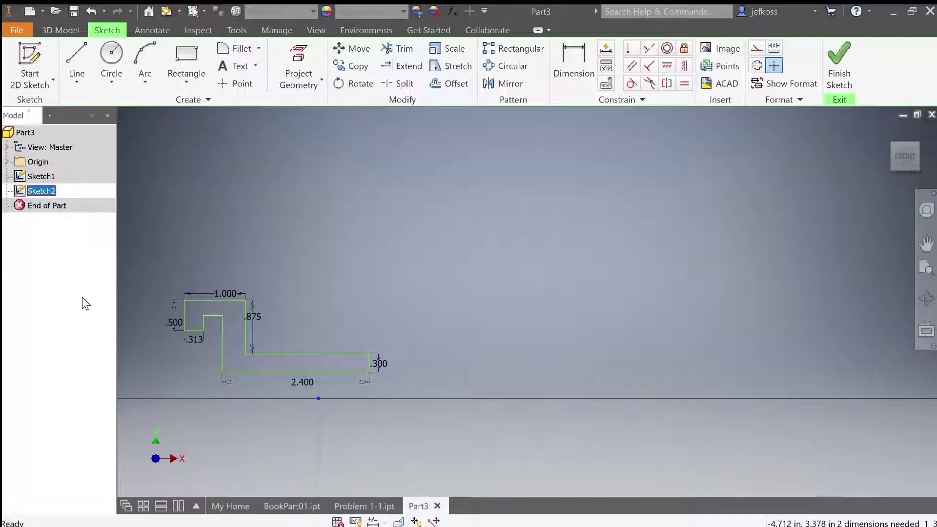
{"action": "left_click", "coordinate": [21, 190]}
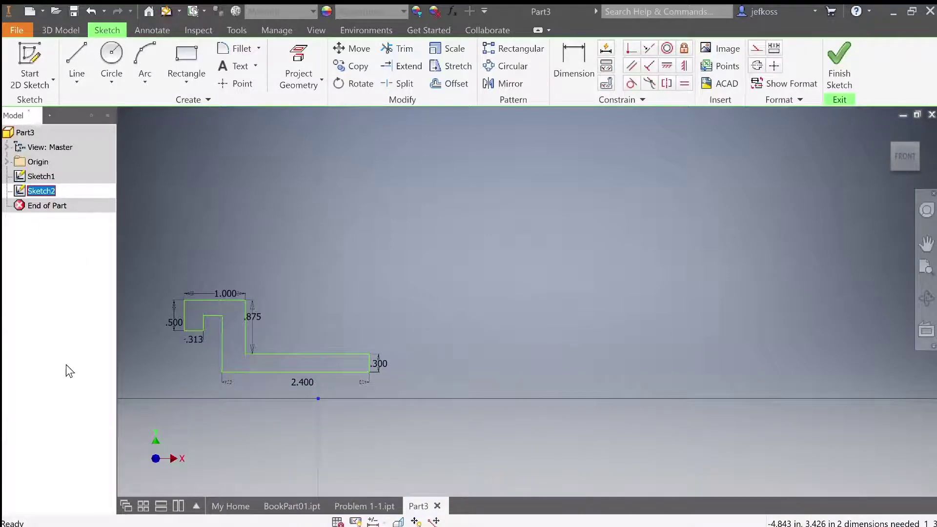
{"action": "key", "text": "Delete"}
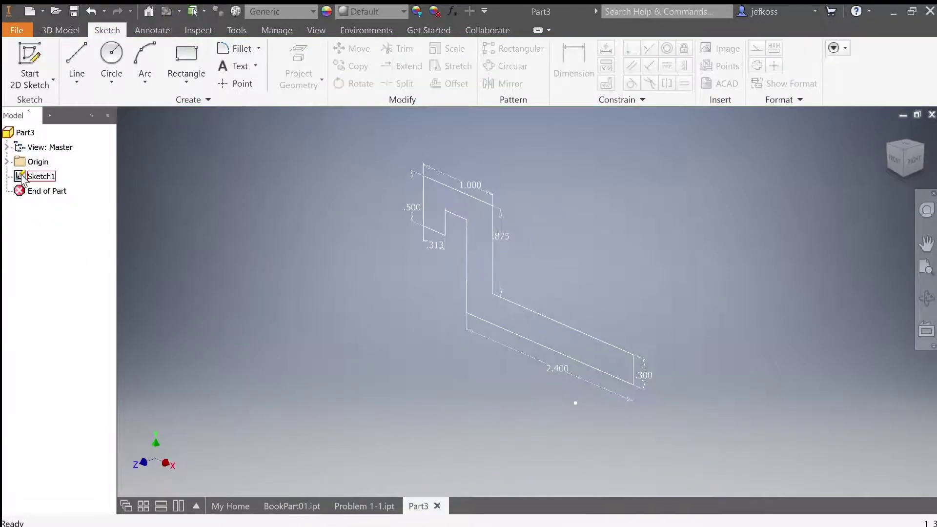
- Reopen the profile sketch and trim the stub that overshoots the upper end of the tab's inner edge
{"action": "left_click", "coordinate": [894, 159]}
{"action": "scroll", "coordinate": [358, 254], "scroll_direction": "down", "scroll_amount": 5}
{"action": "left_click", "coordinate": [41, 177]}
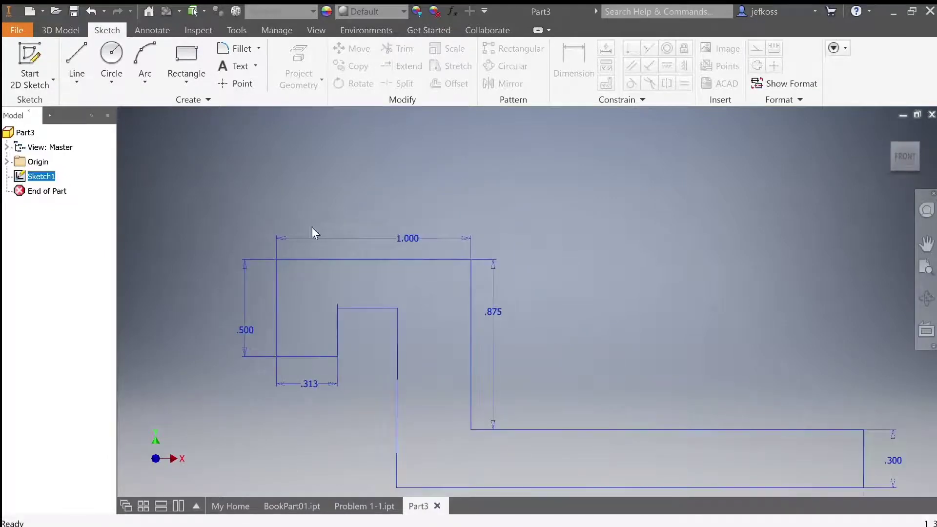
{"action": "left_click", "coordinate": [927, 210]}
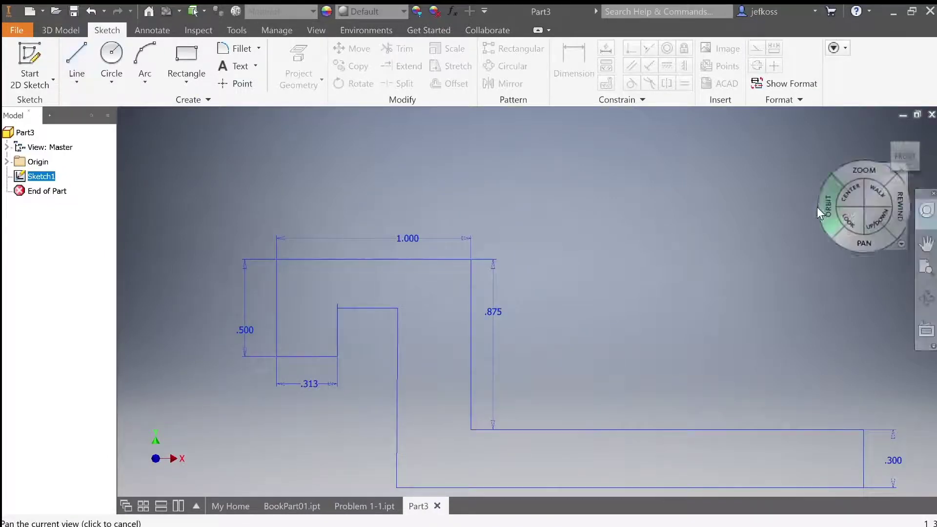
{"action": "left_click_drag", "start_coordinate": [660, 203], "coordinate": [556, 309]}
{"action": "key", "text": "Escape"}
{"action": "mouse_move", "coordinate": [481, 264]}
{"action": "middle_mouse_down"}
{"action": "mouse_move", "coordinate": [644, 141]}
{"action": "mouse_move", "coordinate": [637, 77]}
{"action": "middle_mouse_up"}
{"action": "double_click", "coordinate": [447, 271]}
{"action": "left_click", "coordinate": [398, 49]}
{"action": "left_click", "coordinate": [296, 204]}
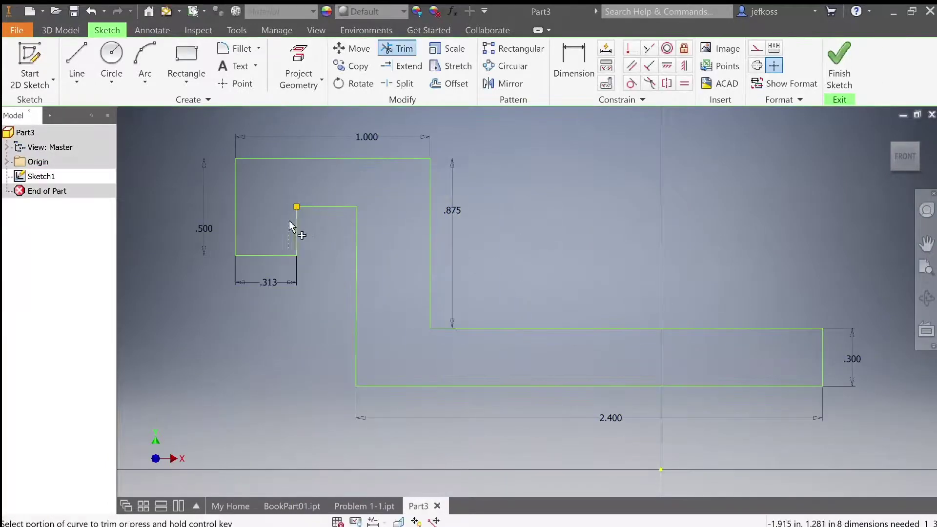
{"action": "key", "text": "Escape"}
- Finish the sketch and preview an extrusion of the trimmed profile, leaving it uncreated
{"action": "key", "text": "s"}
{"action": "key", "text": "F6"}
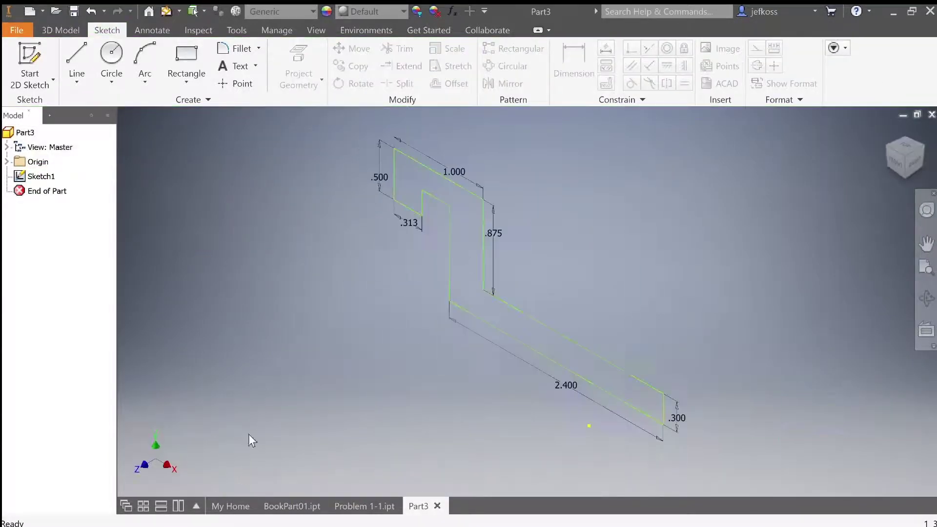
{"action": "left_click", "coordinate": [61, 32]}
{"action": "left_click", "coordinate": [78, 64]}
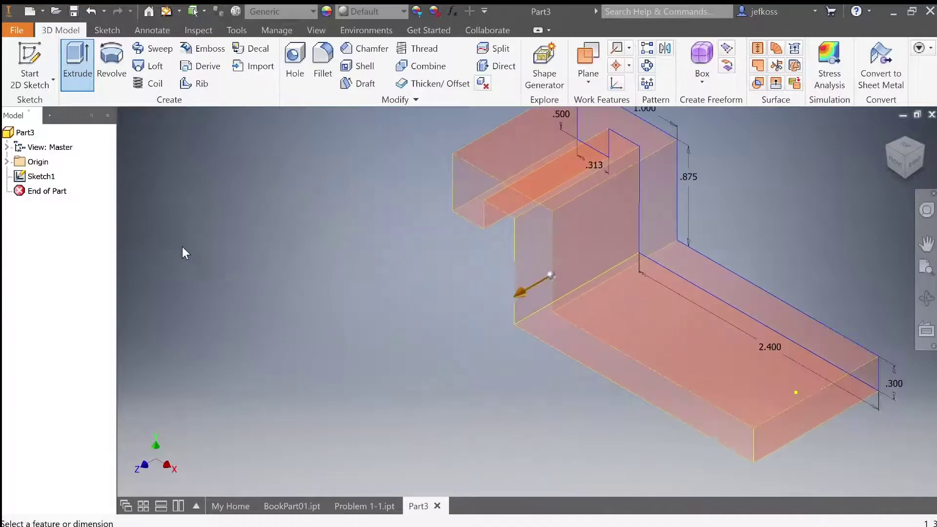
{"action": "scroll", "coordinate": [458, 321], "scroll_direction": "down", "scroll_amount": 1}
{"action": "mouse_move", "coordinate": [458, 321]}
{"action": "middle_mouse_down"}
{"action": "mouse_move", "coordinate": [508, 280]}
{"action": "mouse_move", "coordinate": [464, 353]}
{"action": "mouse_move", "coordinate": [430, 345]}
{"action": "middle_mouse_up"}
{"action": "key", "text": "Escape"}
- Reopen the sketch, delete the upright's right edge and undo the deletion
{"action": "scroll", "coordinate": [441, 373], "scroll_direction": "down", "scroll_amount": 1}
{"action": "key", "text": "F5"}
{"action": "scroll", "coordinate": [332, 324], "scroll_direction": "up", "scroll_amount": 3}
{"action": "double_click", "coordinate": [635, 311]}
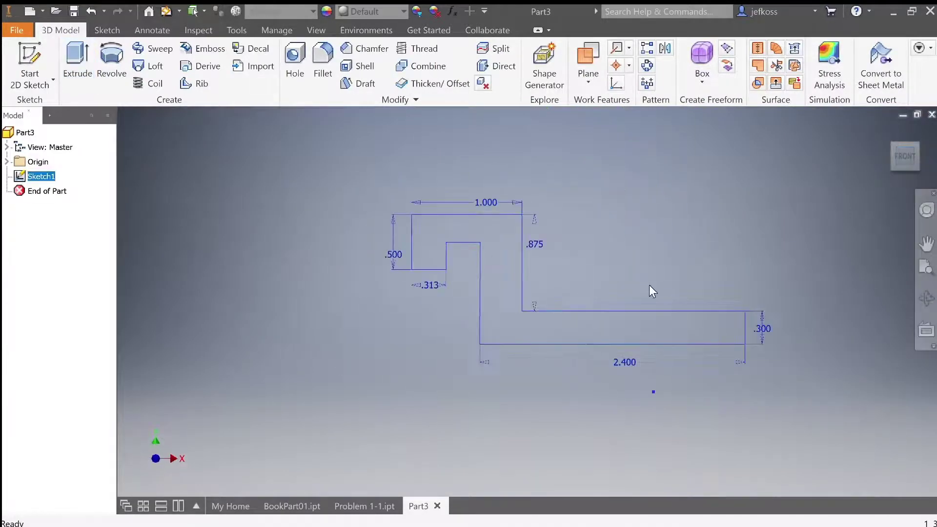
{"action": "scroll", "coordinate": [486, 321], "scroll_direction": "up", "scroll_amount": 1}
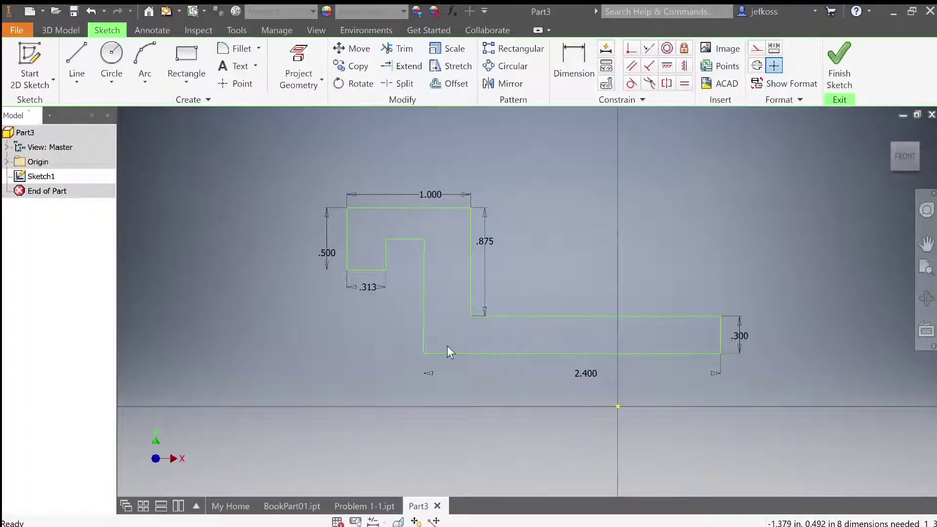
{"action": "left_click", "coordinate": [470, 230]}
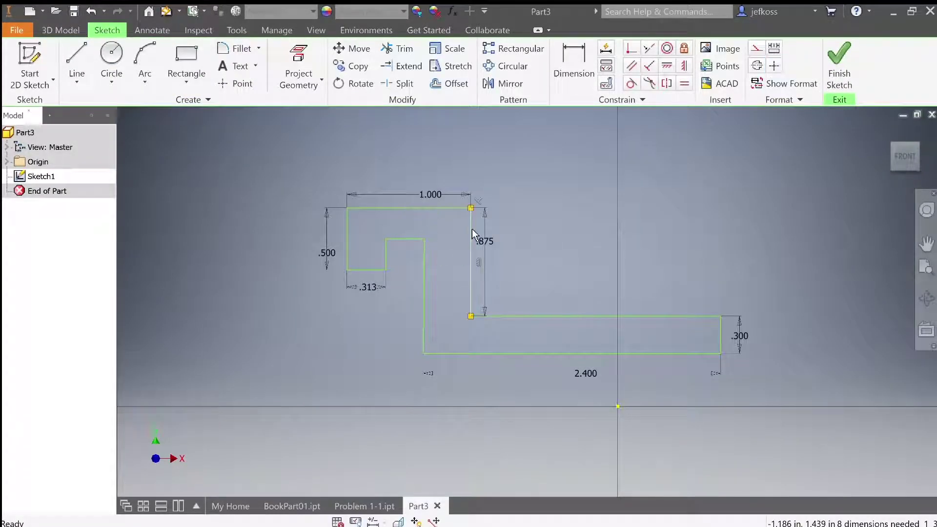
{"action": "key", "text": "Delete"}
{"action": "key", "text": "x"}
{"action": "left_click", "coordinate": [91, 11]}
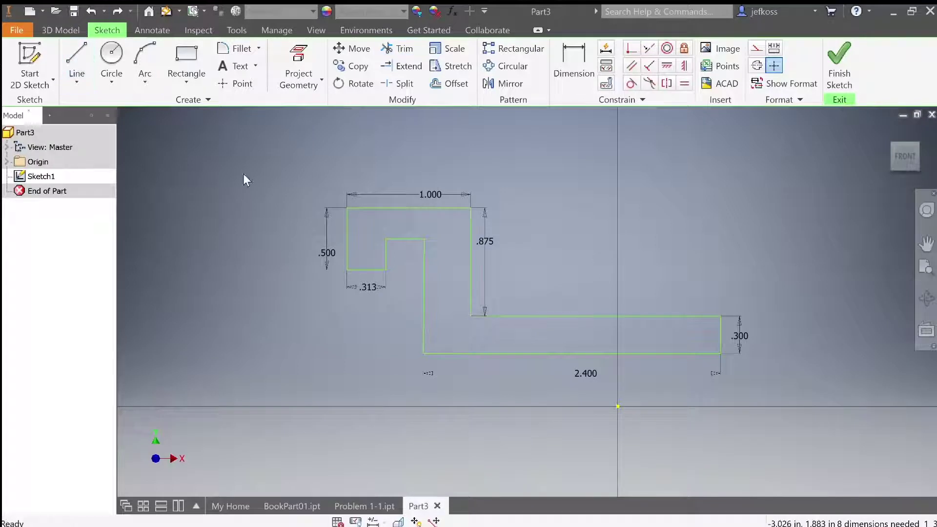
- Trim a section out of the upright's right edge and extend the edge back across the gap
{"action": "key", "text": "x"}
{"action": "left_click", "coordinate": [471, 247]}
{"action": "left_click", "coordinate": [402, 66]}
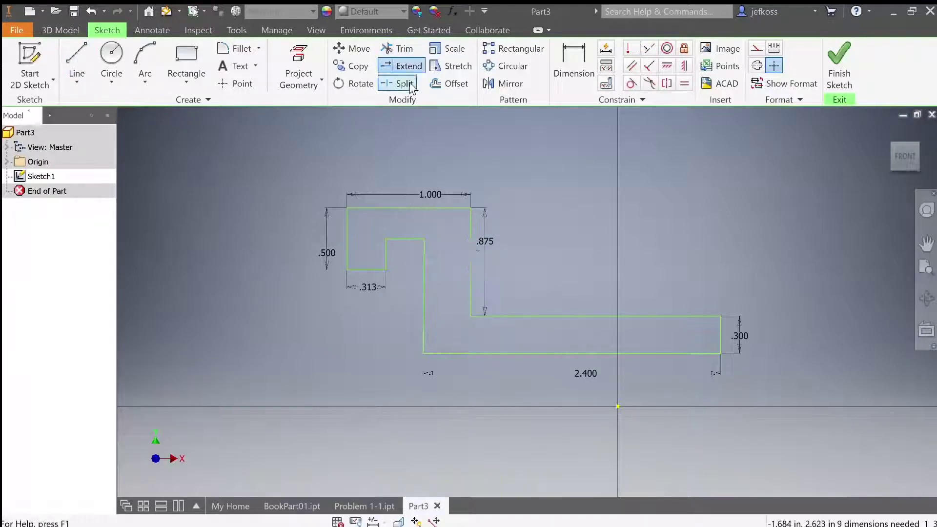
{"action": "left_click", "coordinate": [470, 232]}
- Trim and extend the outline's top edge, left edge and the tab's inner edge at their corners
{"action": "key", "text": "x"}
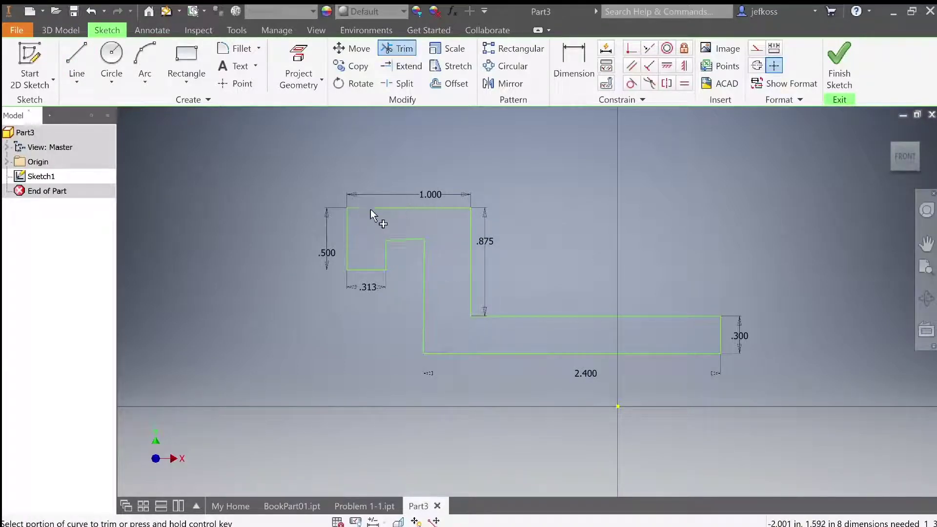
{"action": "left_click", "coordinate": [389, 208], "text": "ctrl"}
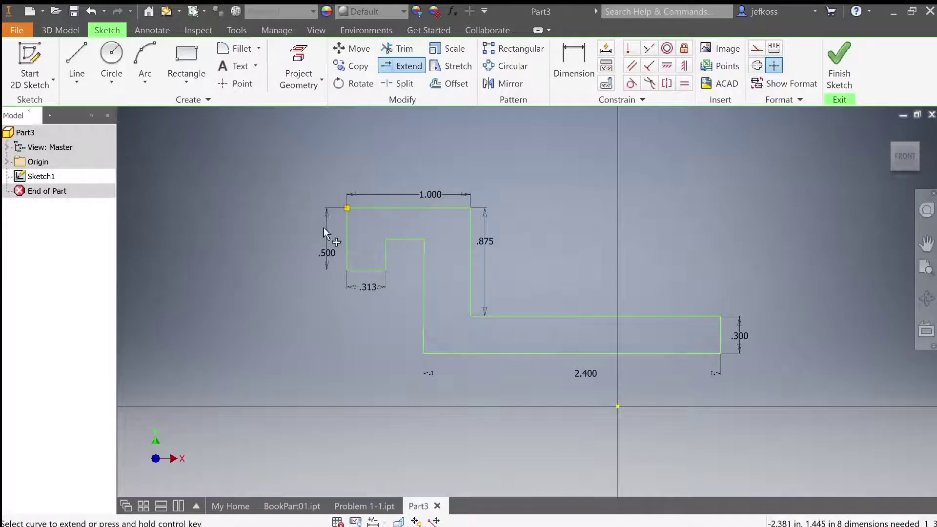
{"action": "left_click", "coordinate": [346, 260]}
{"action": "left_click", "coordinate": [396, 67]}
{"action": "left_click", "coordinate": [348, 241]}
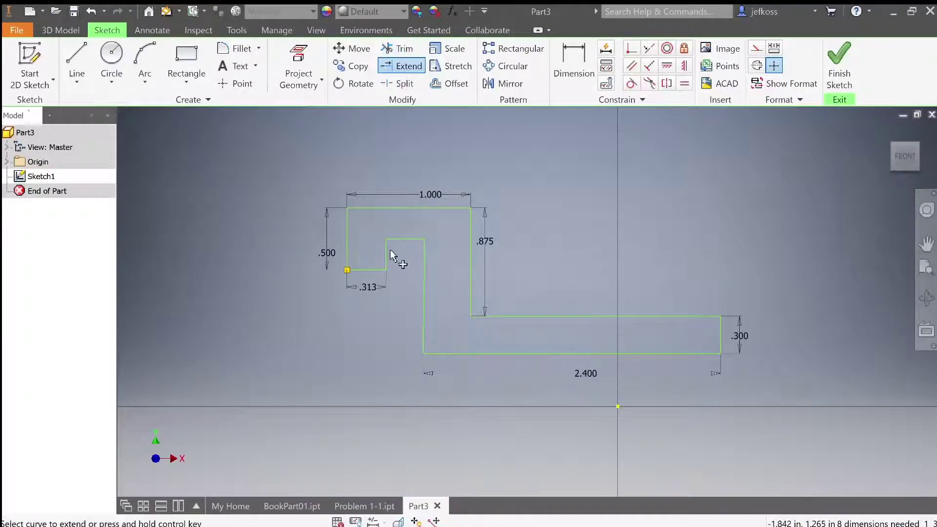
{"action": "key", "text": "x"}
{"action": "left_click", "coordinate": [385, 259], "text": "ctrl"}
- Finish the sketch and try to extrude the re-extended outline
{"action": "right_click_drag", "start_coordinate": [317, 168], "coordinate": [325, 277]}
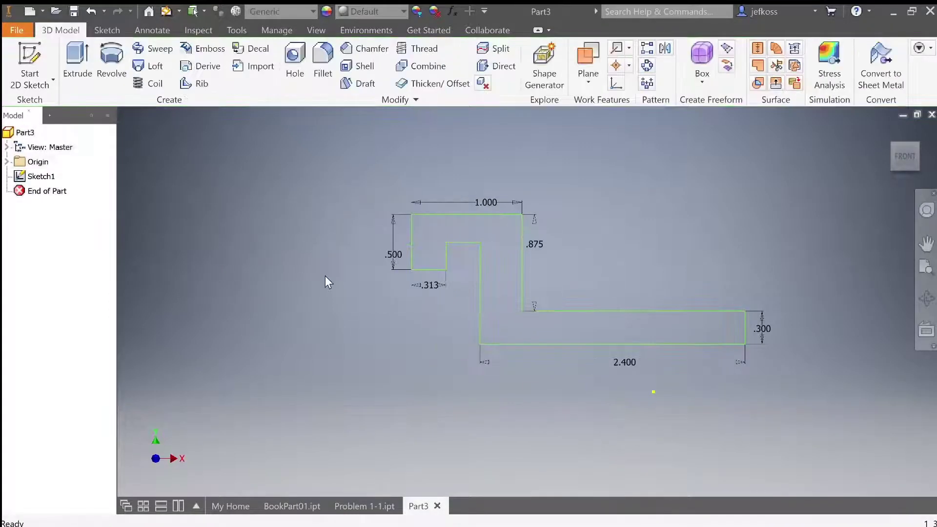
{"action": "left_click", "coordinate": [73, 72]}
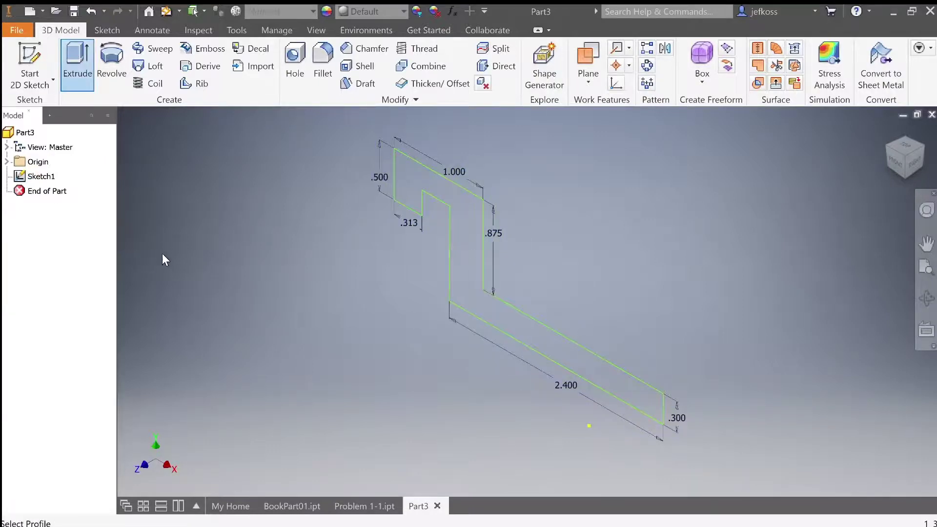
{"action": "key", "text": "Escape"}
- Reopen the sketch and pull the upright's right edge sideways to test which corners are connected
{"action": "key", "text": "F5"}
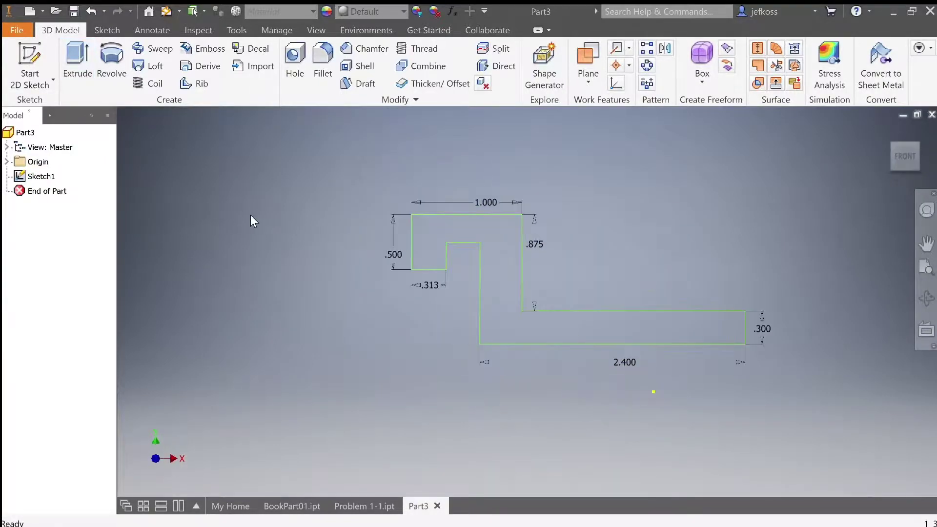
{"action": "double_click", "coordinate": [527, 317]}
{"action": "key", "text": "x"}
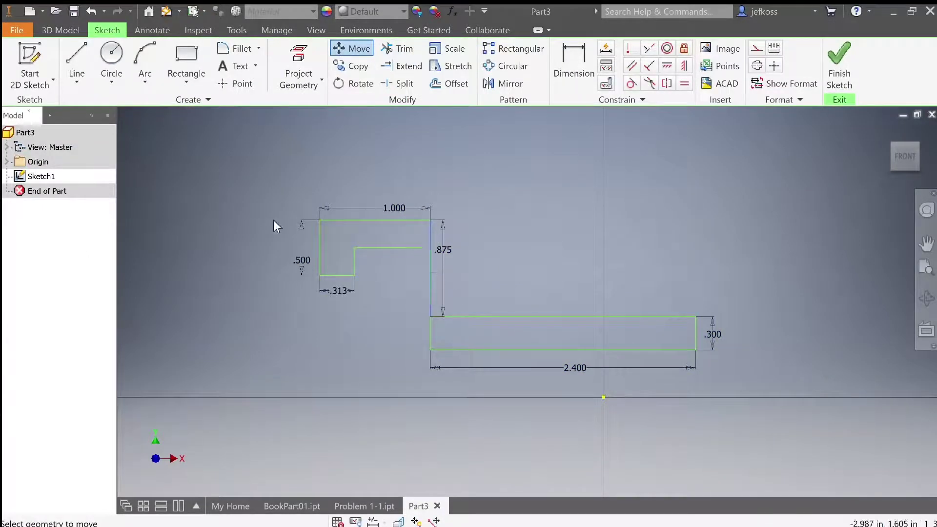
{"action": "key", "text": "Escape"}
{"action": "left_click_drag", "start_coordinate": [430, 241], "coordinate": [461, 239]}
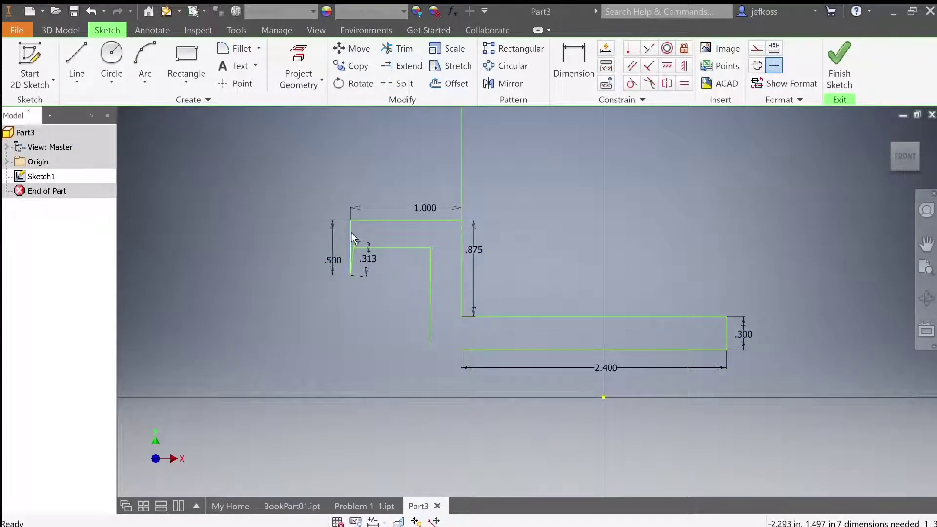
- Pull the hook's left edge outward to test its corners and undo the test movements
{"action": "left_click_drag", "start_coordinate": [351, 232], "coordinate": [349, 233]}
{"action": "left_click", "coordinate": [92, 11]}
{"action": "left_click", "coordinate": [91, 11]}
{"action": "left_click", "coordinate": [91, 11]}
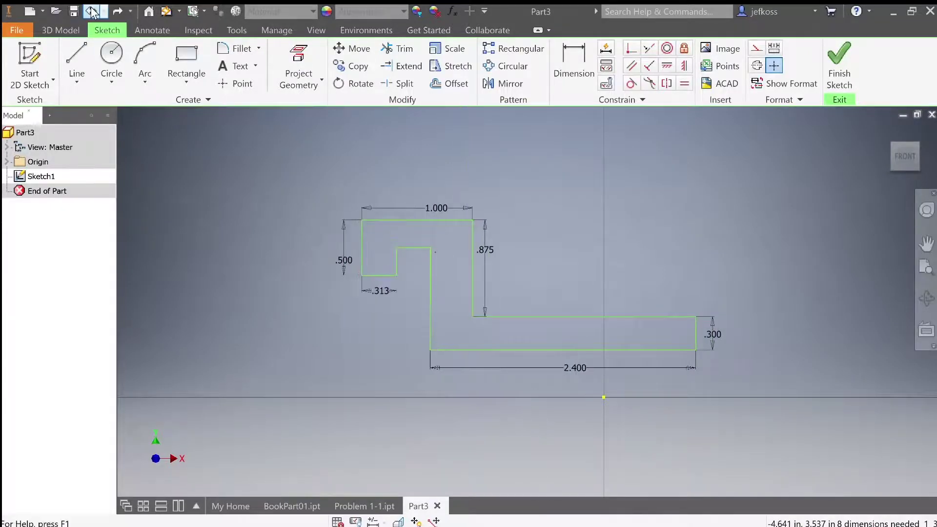
- Pull the upright's edge sideways to test how the restored outline follows, and undo the moves
{"action": "left_click", "coordinate": [398, 48]}
{"action": "left_click", "coordinate": [453, 350]}
{"action": "left_click", "coordinate": [352, 49]}
{"action": "key", "text": "Escape"}
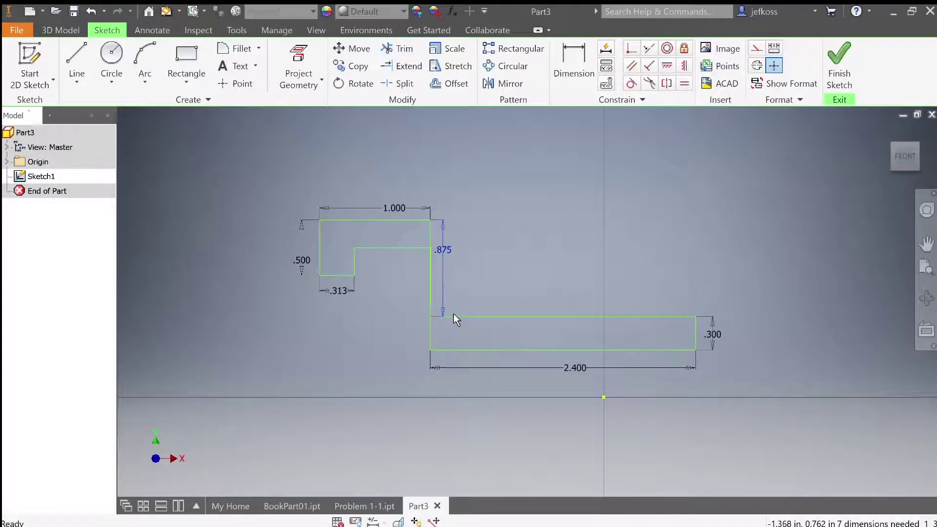
{"action": "left_click_drag", "start_coordinate": [430, 311], "coordinate": [418, 309]}
{"action": "left_click", "coordinate": [91, 11]}
{"action": "key", "text": "ctrl+z"}
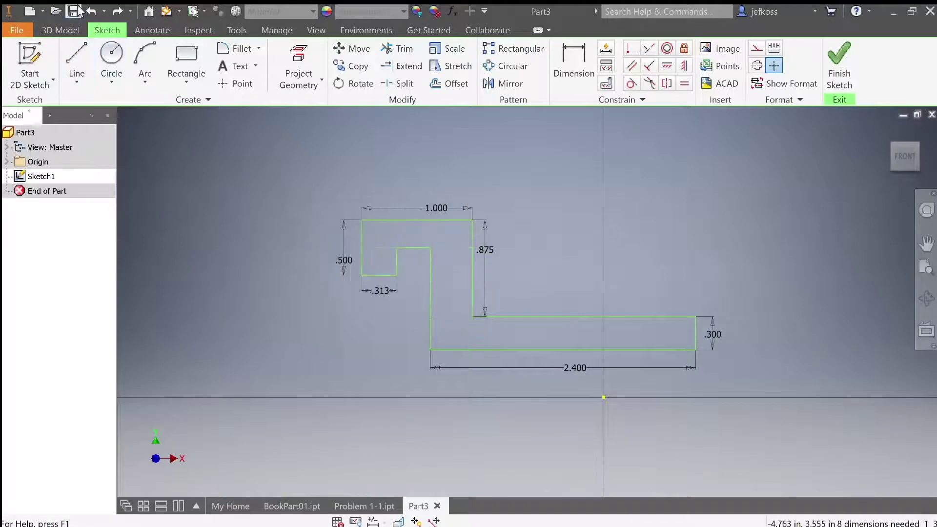
- Delete the bottom edge's 2.400 length dimension, try trimming the edge away, and undo the trimming
{"action": "left_click", "coordinate": [404, 49]}
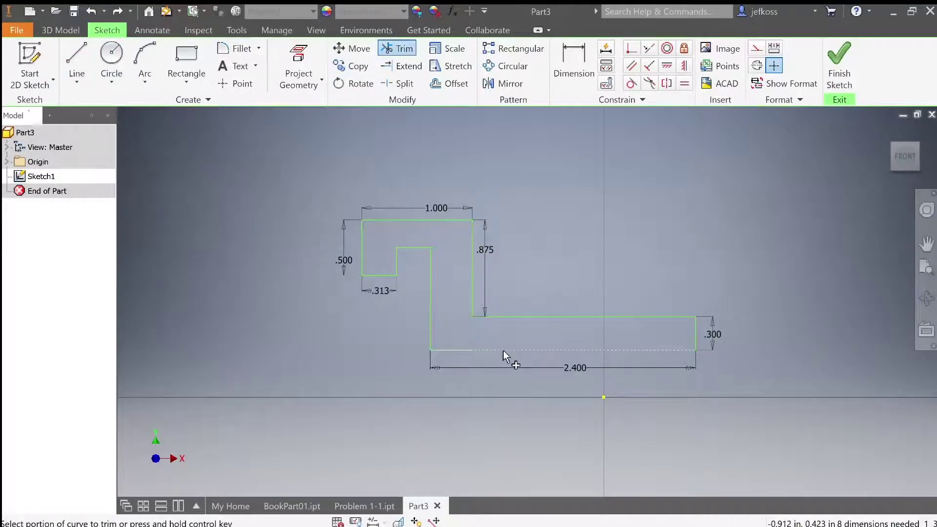
{"action": "key", "text": "Escape"}
{"action": "left_click", "coordinate": [575, 370]}
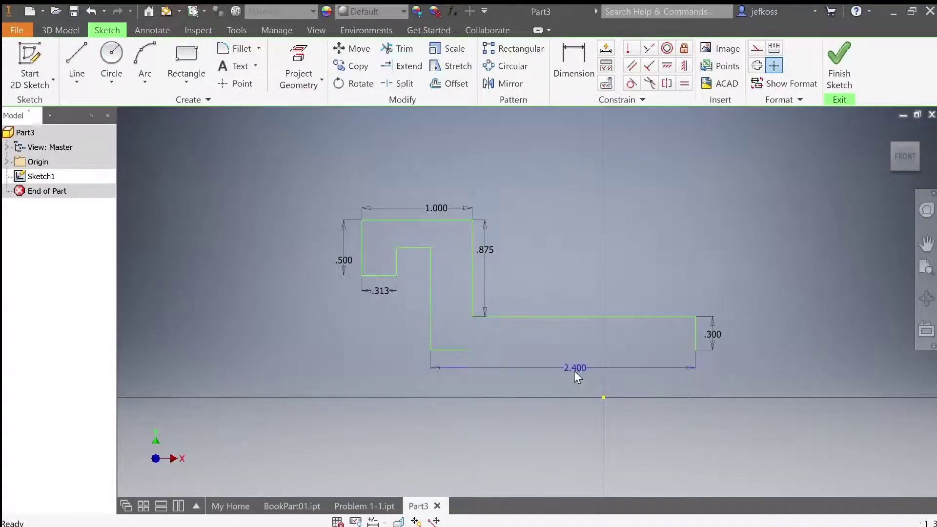
{"action": "key", "text": "Delete"}
{"action": "left_click", "coordinate": [404, 49]}
{"action": "left_click", "coordinate": [458, 350]}
{"action": "left_click", "coordinate": [408, 66]}
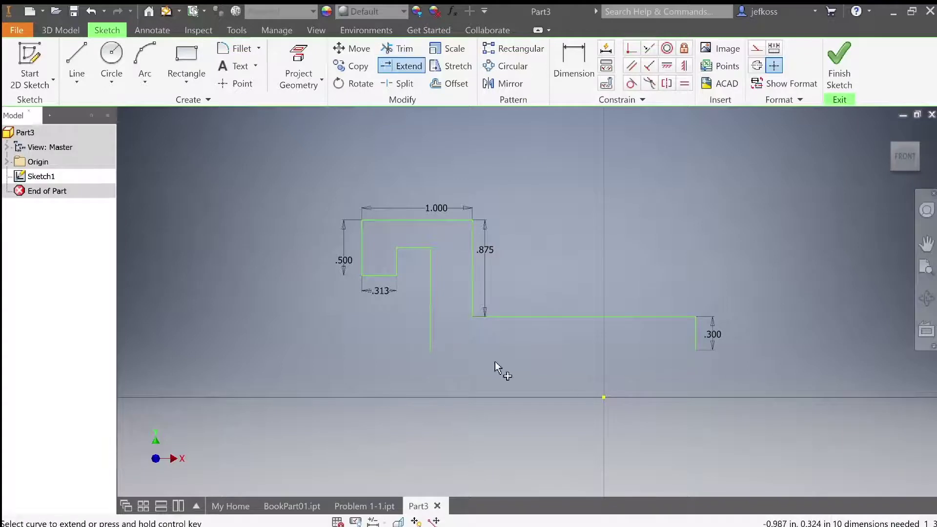
{"action": "left_click", "coordinate": [90, 10]}
- Trim short sections out of the bottom edge and the upright's right edge, and extend both edges back
{"action": "left_click", "coordinate": [400, 48]}
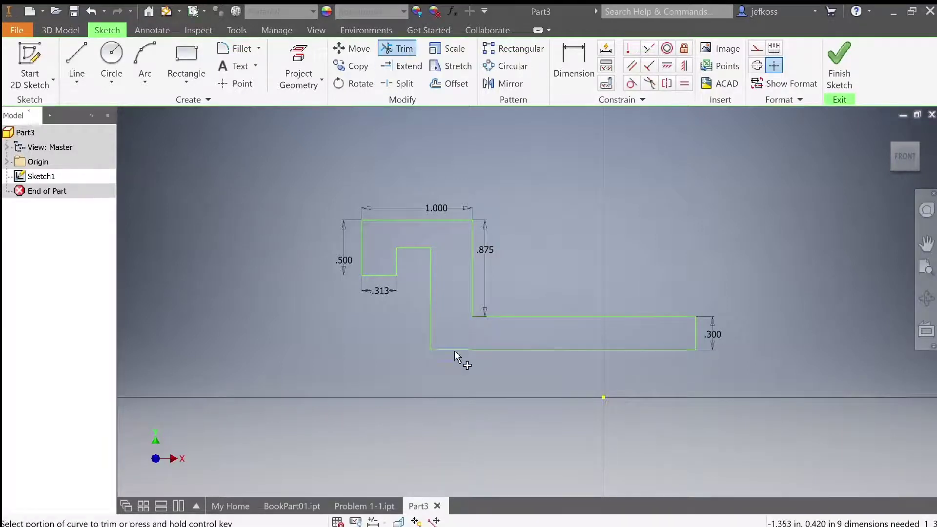
{"action": "left_click", "coordinate": [455, 350]}
{"action": "left_click", "coordinate": [407, 66]}
{"action": "left_click", "coordinate": [481, 350]}
{"action": "left_click", "coordinate": [397, 50]}
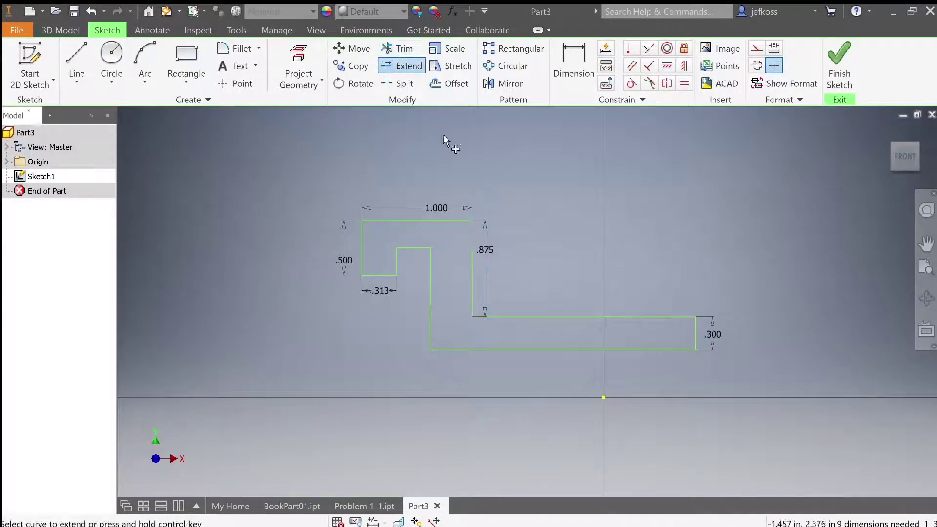
{"action": "key", "text": "ctrl"}
- Dimension the full length of the bottom edge below the profile
{"action": "key", "text": "d"}
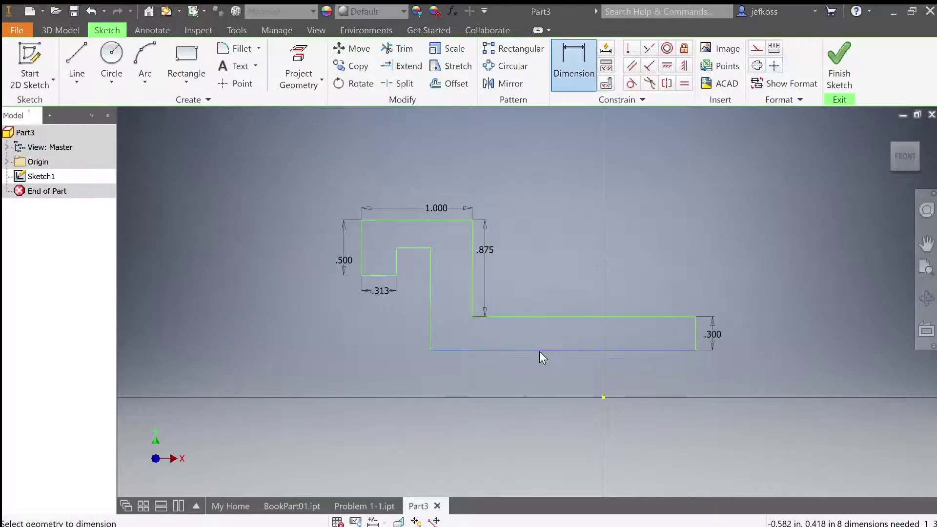
{"action": "left_click", "coordinate": [540, 350]}
{"action": "left_click", "coordinate": [528, 383]}
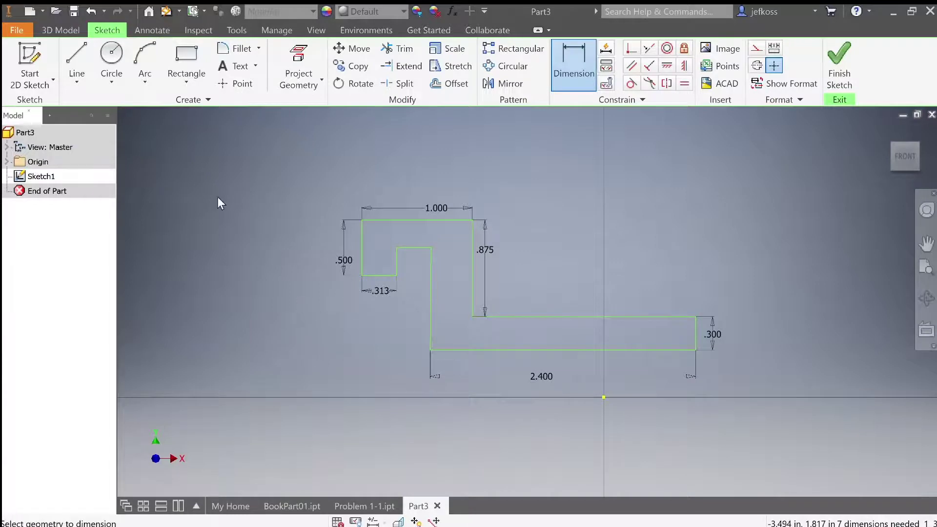
- Extrude the closed profile into a solid and start a sketch on the upright's right face
{"action": "key", "text": "e"}
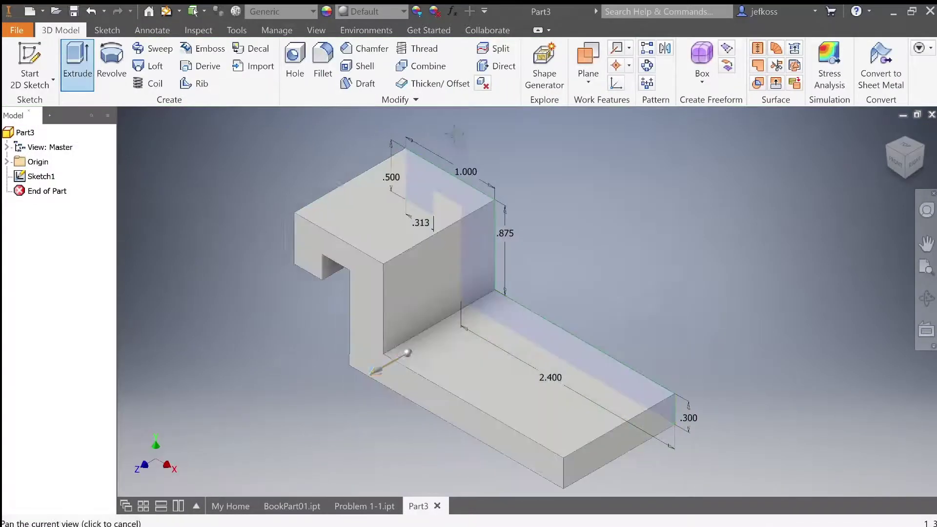
{"action": "key", "text": "Return"}
{"action": "key", "text": "s"}
{"action": "left_click", "coordinate": [572, 296]}
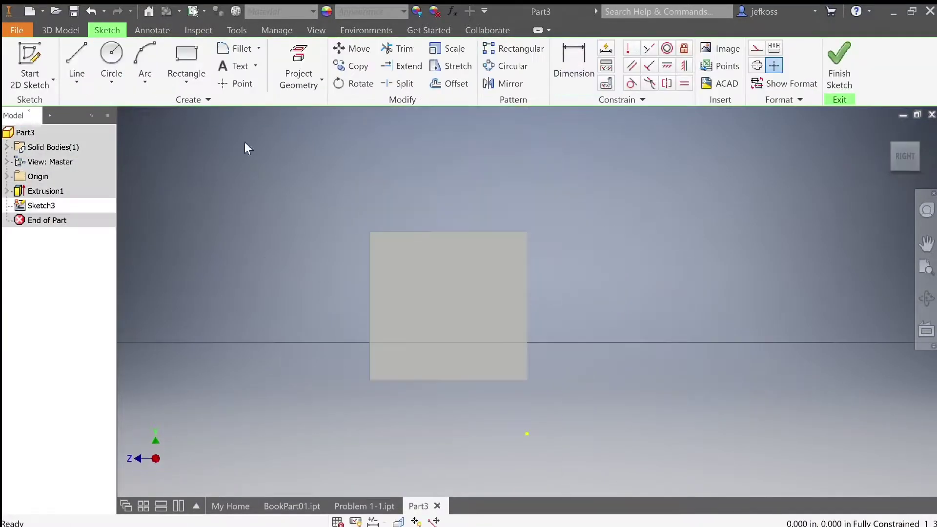
{"action": "key", "text": "r"}
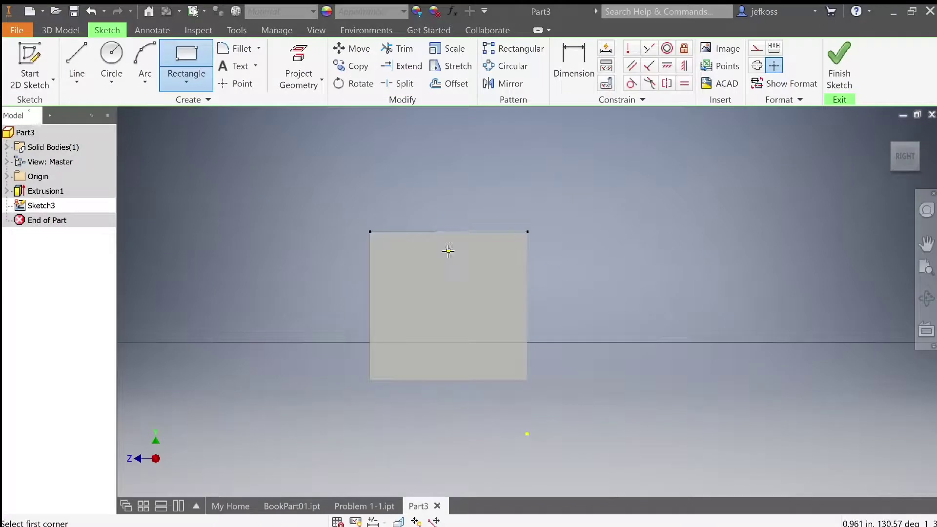
{"action": "left_click", "coordinate": [427, 266]}
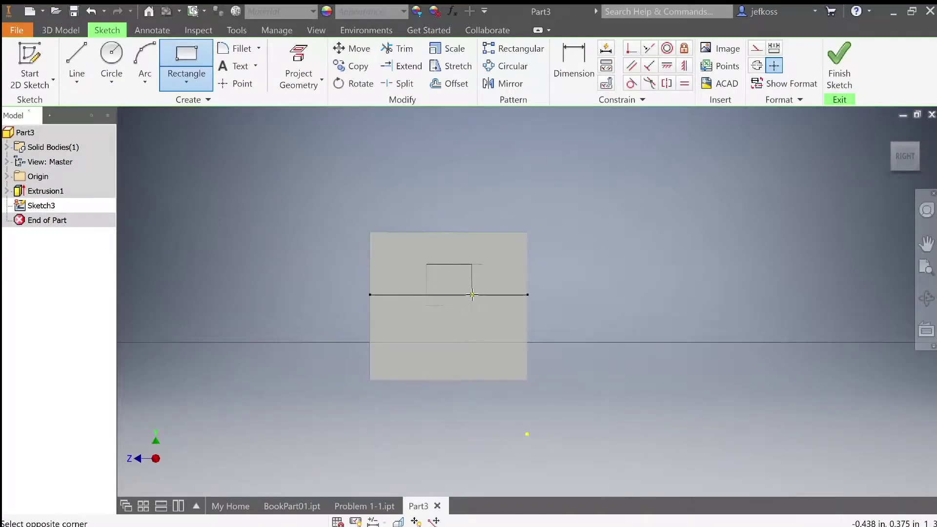
{"action": "left_click", "coordinate": [471, 295]}
{"action": "left_click", "coordinate": [574, 64]}
{"action": "left_click", "coordinate": [449, 266]}
{"action": "left_click", "coordinate": [449, 264]}
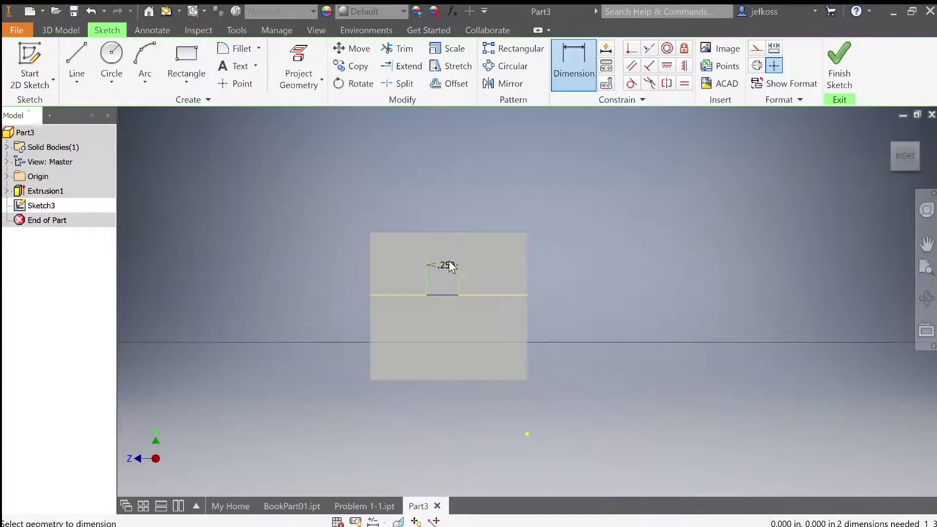
{"action": "type", "text": ".25"}
{"action": "key", "text": "Return"}
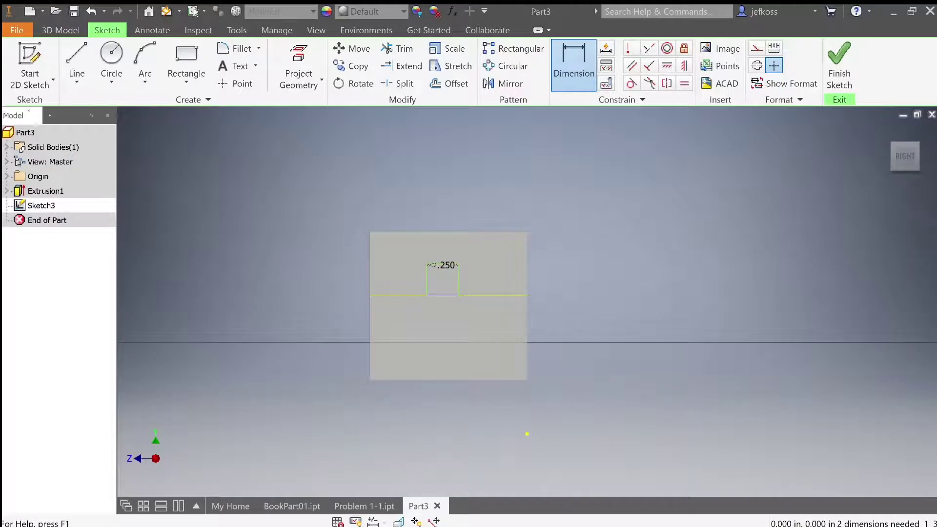
{"action": "left_click", "coordinate": [91, 12]}
{"action": "left_click", "coordinate": [92, 11]}
{"action": "left_click", "coordinate": [91, 11]}
- Sketch a rectangle inside the upright's face and undo the misplaced first dimension
{"action": "left_click", "coordinate": [186, 56]}
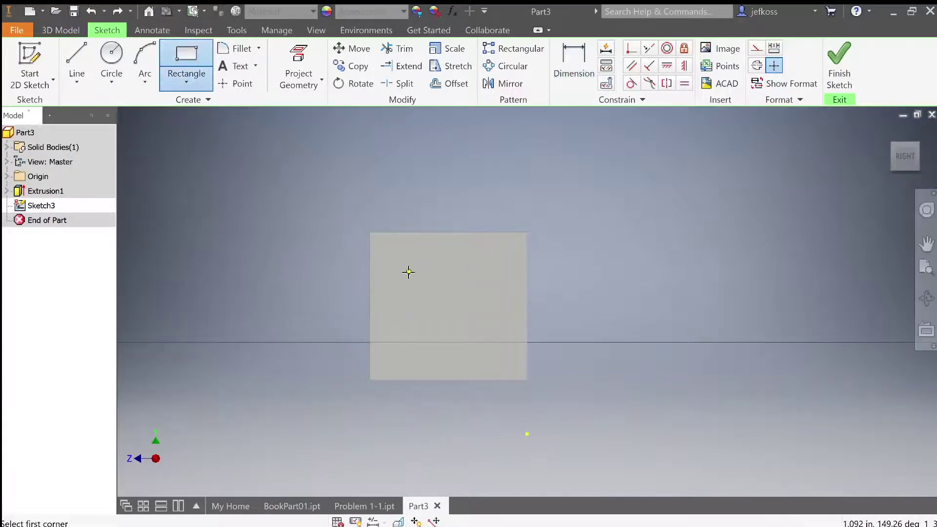
{"action": "left_click", "coordinate": [412, 256]}
{"action": "left_click", "coordinate": [494, 328]}
{"action": "key", "text": "d"}
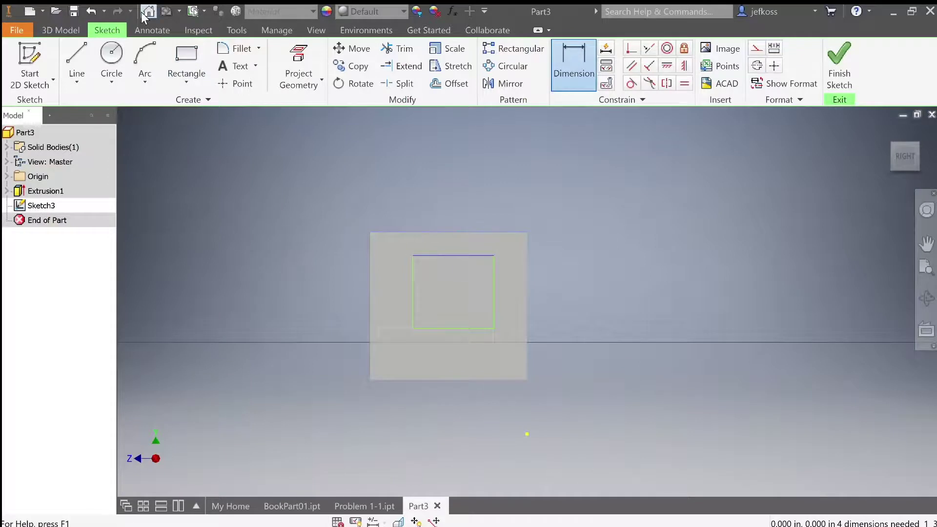
{"action": "left_click", "coordinate": [469, 255]}
{"action": "left_click", "coordinate": [459, 234]}
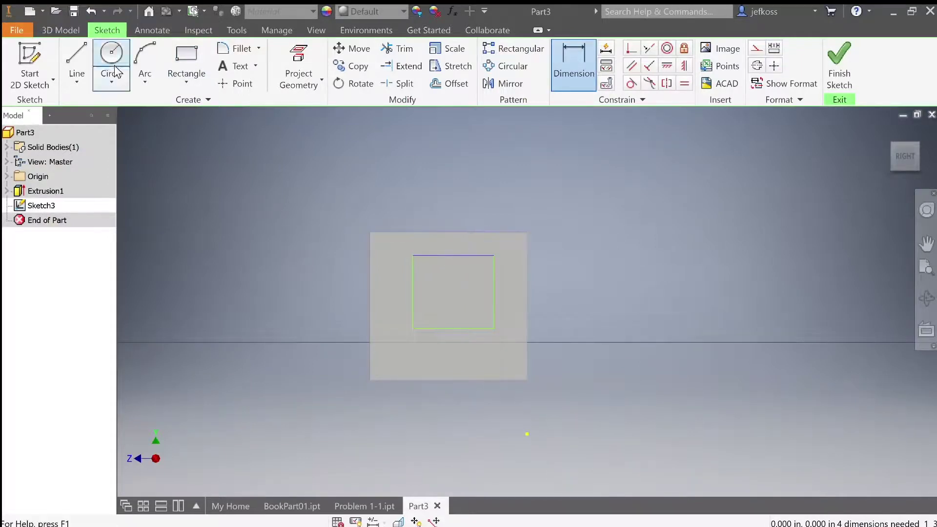
{"action": "left_click", "coordinate": [91, 11]}
- Dimension the rectangle's top and left sides .25 in from the face's matching edges
{"action": "left_click", "coordinate": [582, 66]}
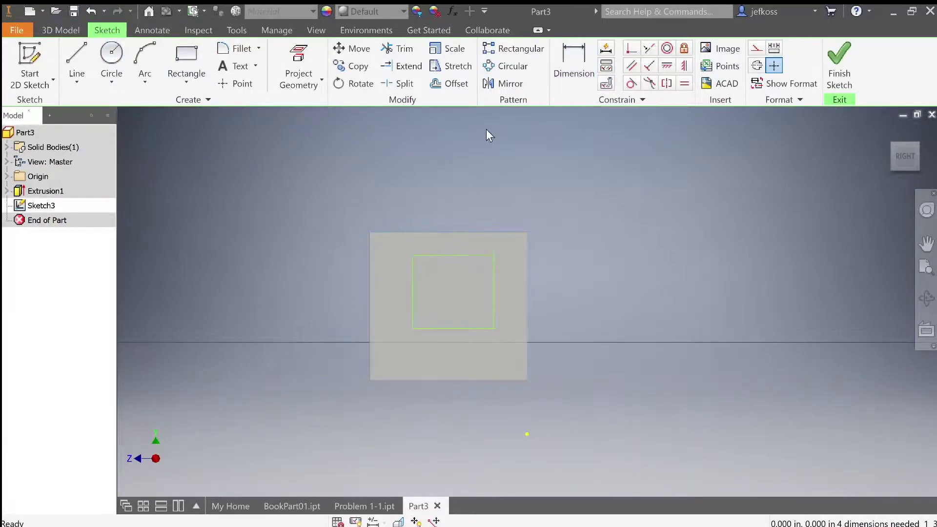
{"action": "left_click", "coordinate": [461, 233]}
{"action": "left_click", "coordinate": [460, 256]}
{"action": "left_click", "coordinate": [458, 256]}
{"action": "type", "text": ".25"}
{"action": "key", "text": "Return"}
{"action": "left_click", "coordinate": [370, 299]}
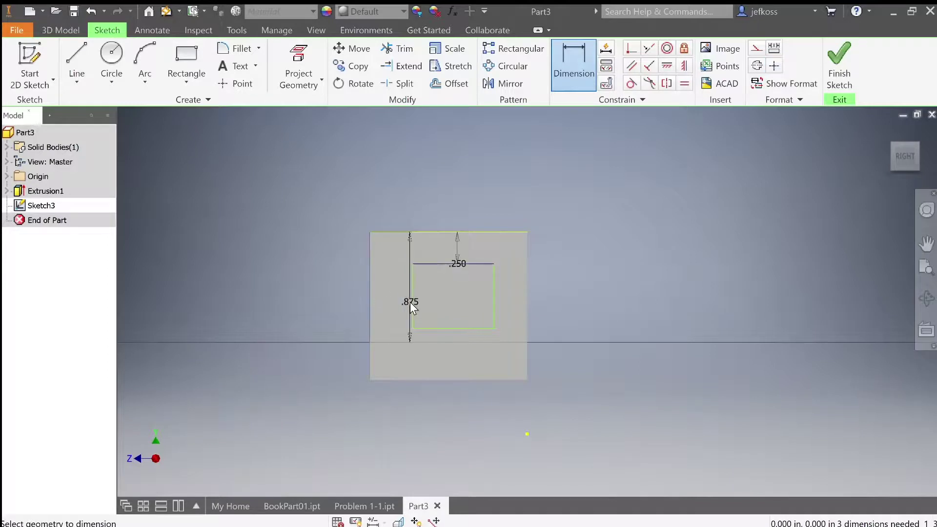
{"action": "left_click", "coordinate": [413, 300]}
{"action": "left_click", "coordinate": [413, 300]}
{"action": "type", "text": ".25"}
{"action": "key", "text": "Return"}
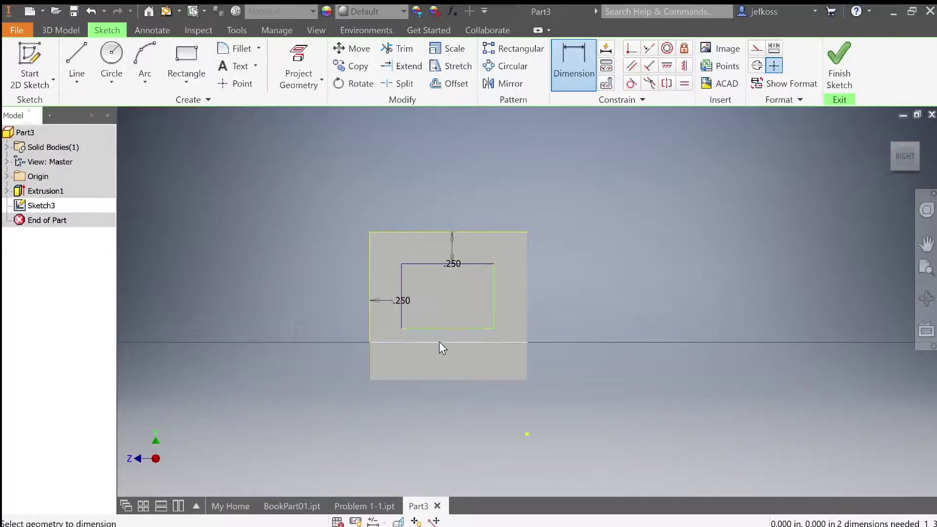
- Dimension the rectangle's bottom and right sides .25 in from the upright face's lower and right edges
{"action": "left_click", "coordinate": [440, 342]}
{"action": "left_click", "coordinate": [438, 329]}
{"action": "left_click", "coordinate": [437, 327]}
{"action": "type", "text": ".25"}
{"action": "key", "text": "Return"}
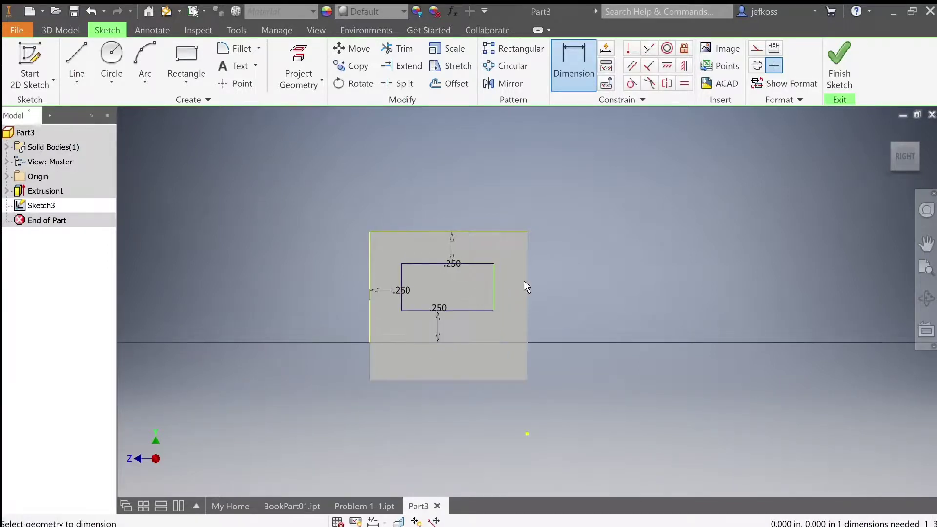
{"action": "left_click", "coordinate": [526, 281]}
{"action": "left_click", "coordinate": [493, 295]}
{"action": "left_click", "coordinate": [493, 300]}
{"action": "type", "text": ".25"}
{"action": "key", "text": "Return"}
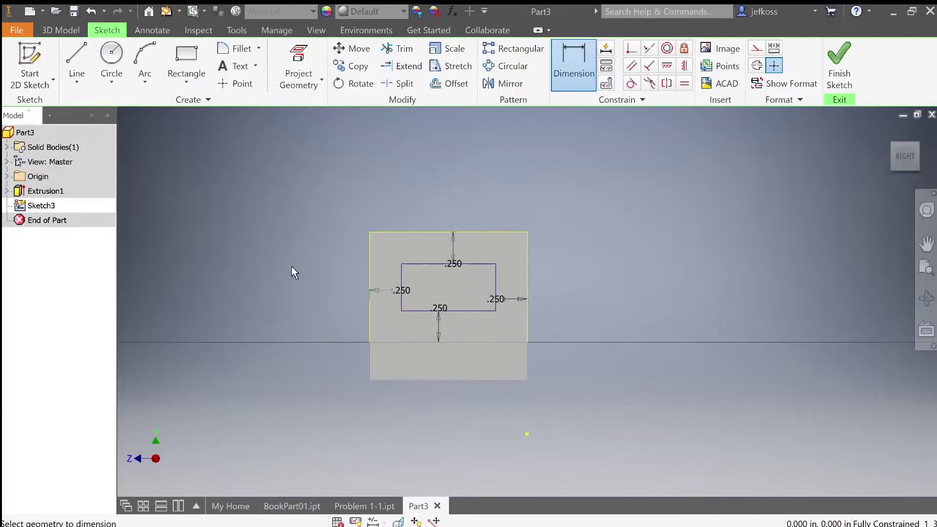
- Finish the sketch and cut the rectangle into the upright with a .25 in extrusion
{"action": "right_click", "coordinate": [292, 266]}
{"action": "left_click", "coordinate": [289, 302]}
{"action": "left_click", "coordinate": [77, 63]}
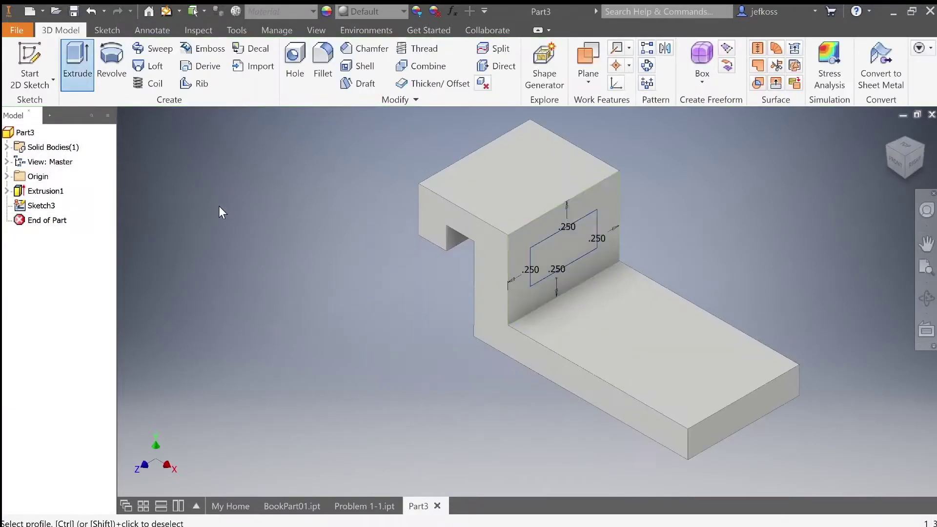
{"action": "left_click", "coordinate": [547, 252]}
{"action": "left_click", "coordinate": [309, 227]}
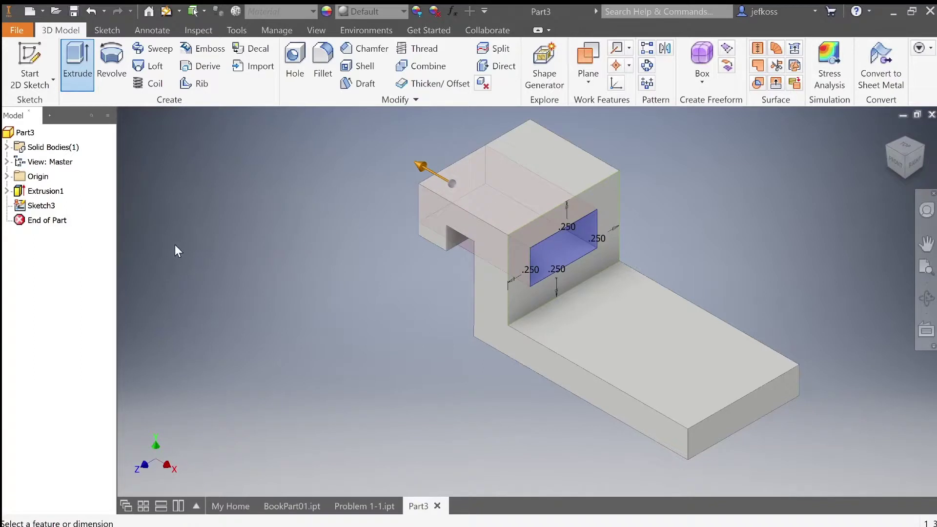
{"action": "middle_click_drag", "start_coordinate": [265, 223], "coordinate": [280, 211]}
{"action": "type", "text": ".25"}
{"action": "key", "text": "Return"}
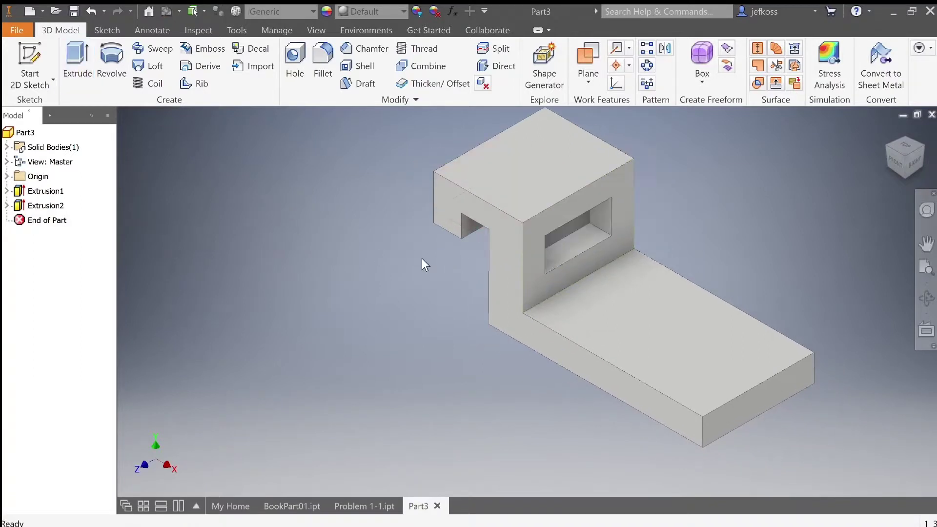
- Undo the rectangular cut and extrude it again as a cut .5 in deep into the upright
{"action": "left_click", "coordinate": [91, 11]}
{"action": "left_click", "coordinate": [78, 63]}
{"action": "left_click", "coordinate": [549, 252]}
{"action": "left_click", "coordinate": [262, 209]}
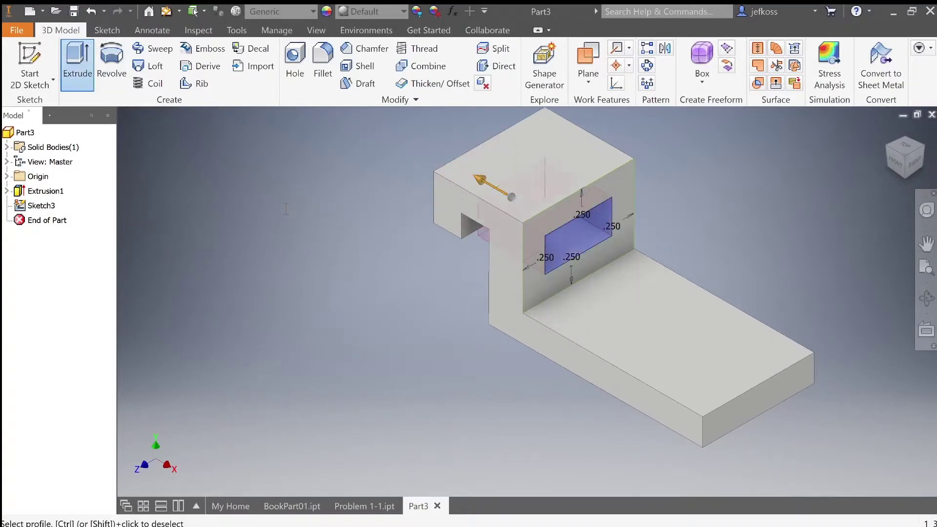
{"action": "type", "text": ".5"}
{"action": "key", "text": "Return"}
- Orbit the part, examine it from the front, and return to the isometric home view
{"action": "left_click", "coordinate": [926, 299]}
{"action": "left_click_drag", "start_coordinate": [678, 254], "coordinate": [617, 249]}
{"action": "left_click", "coordinate": [901, 159]}
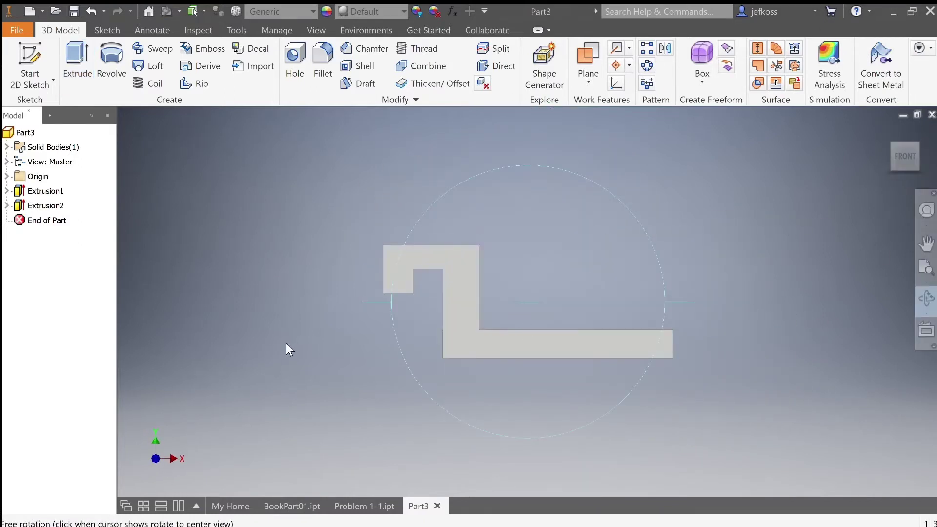
{"action": "key", "text": "F6"}
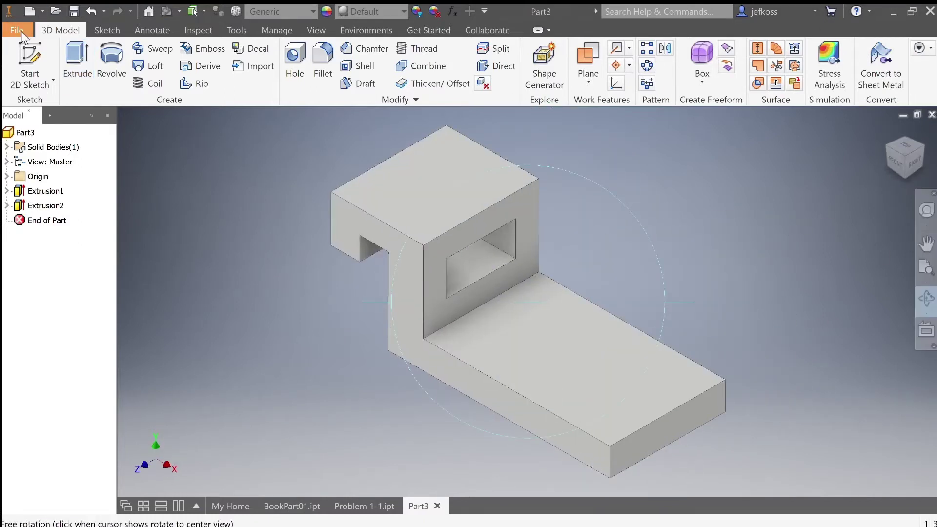
{"action": "key", "text": "Escape"}
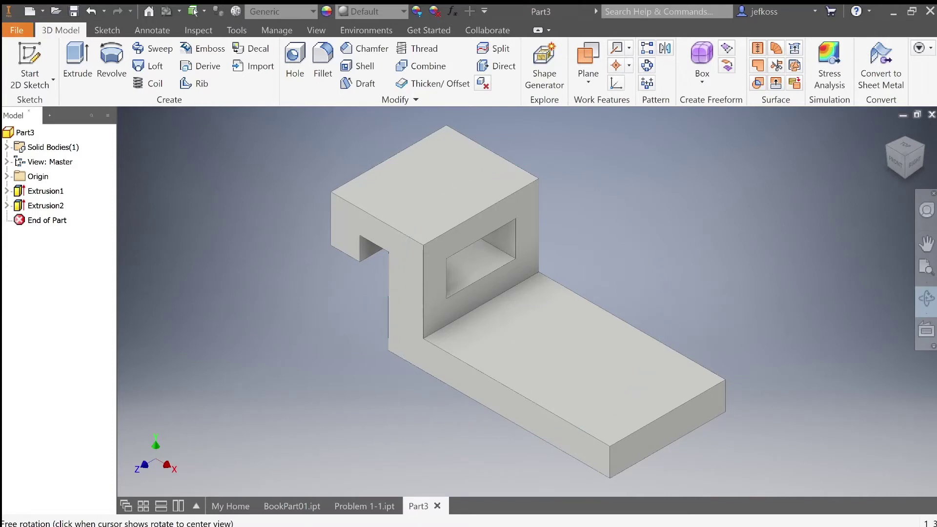